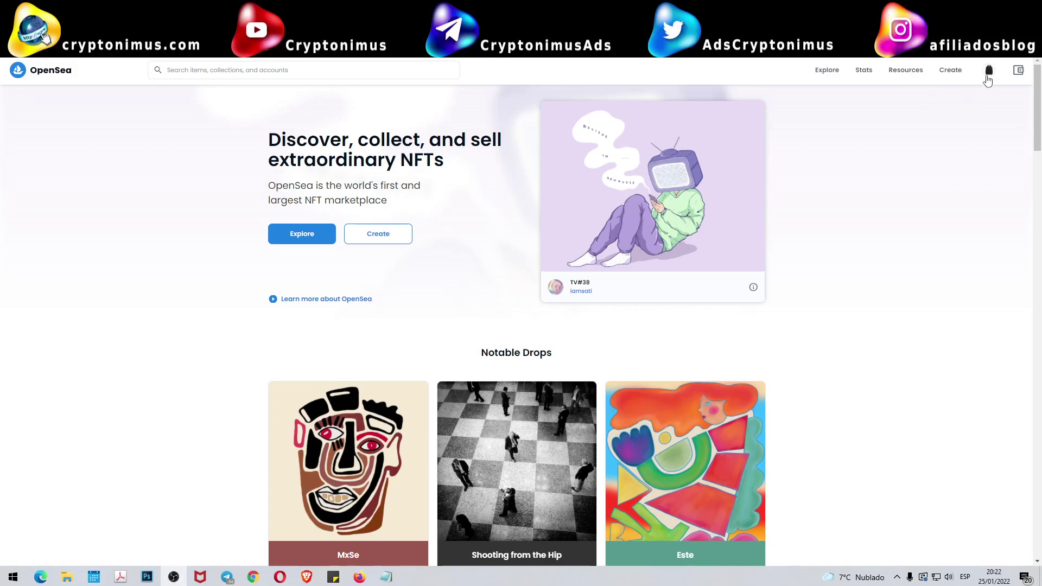
- Open the Cryptonimus Art Concert Tickets collection from the account's own collections and look over its items
mouse_move(989, 73)
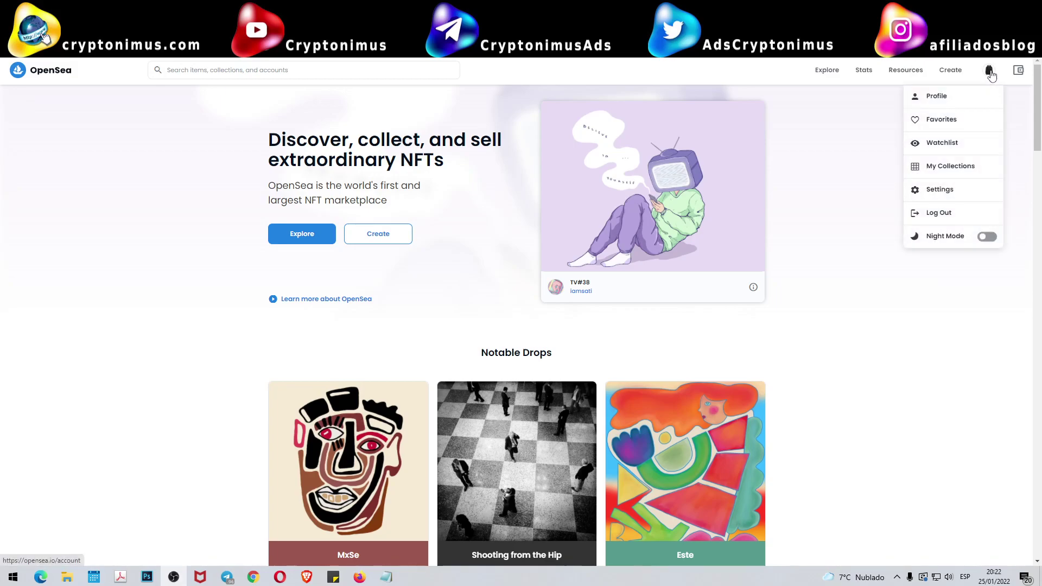
click(953, 166)
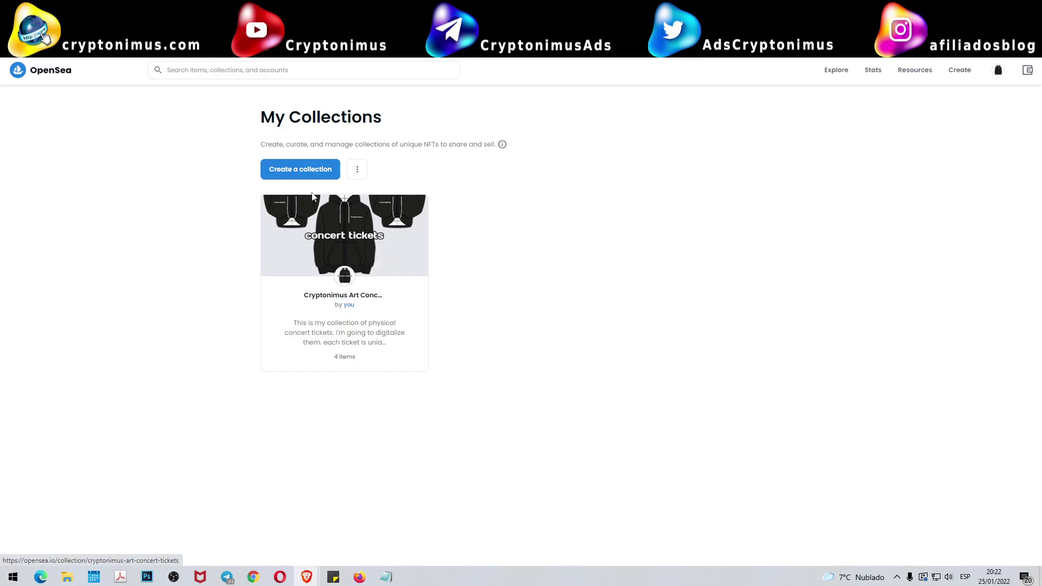
click(392, 257)
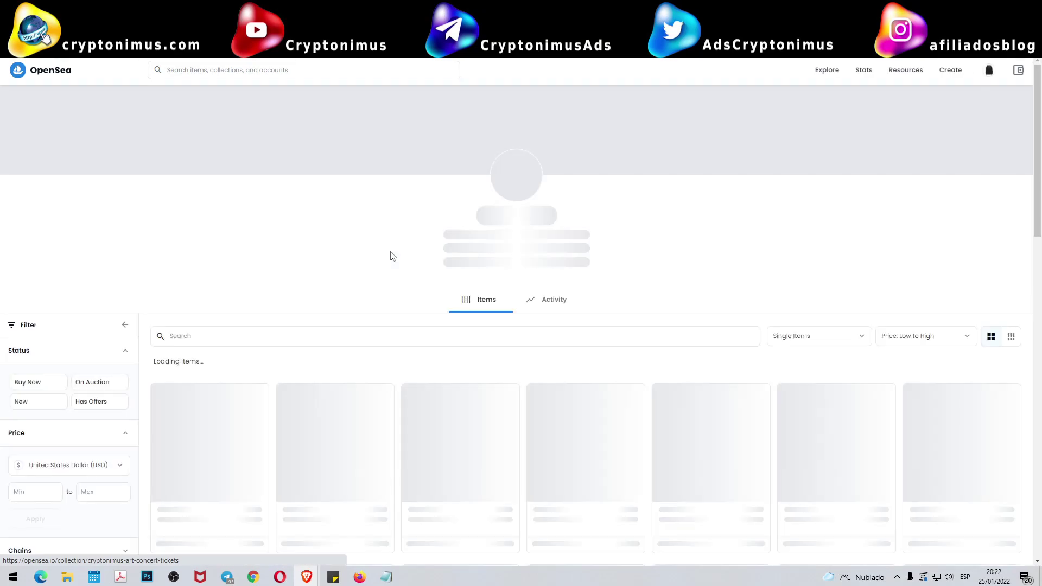
scroll(470, 293, down, 2)
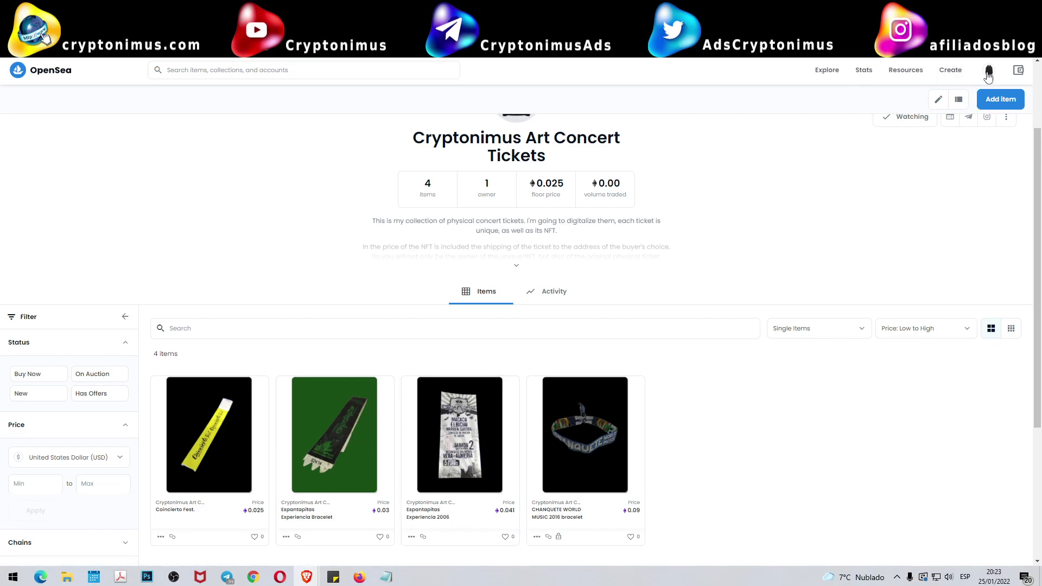
- Start creating a new item and upload the El Bicho ticket image whose file name ends in istan-01352.png
mouse_move(990, 72)
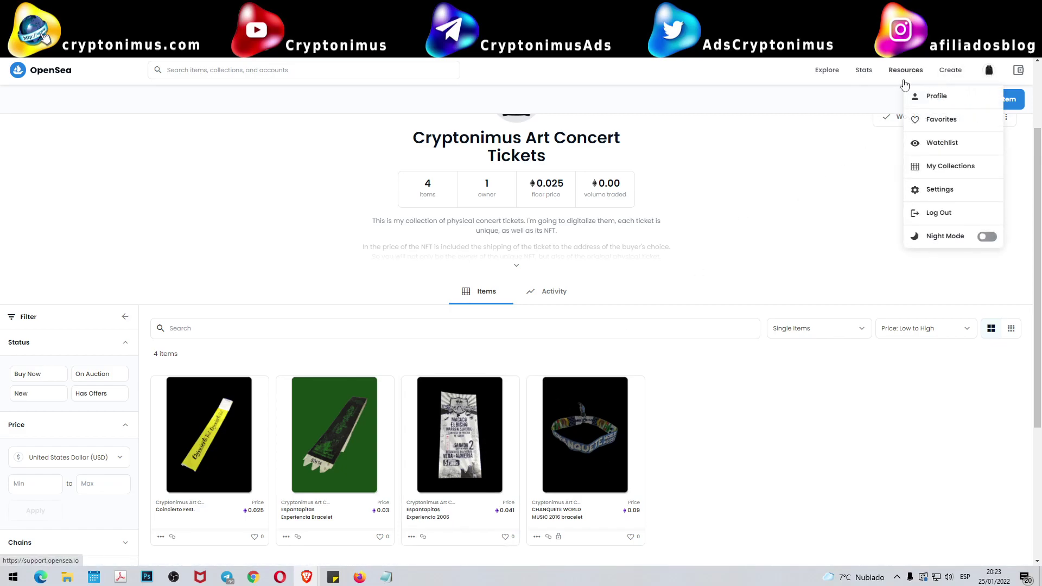
click(950, 74)
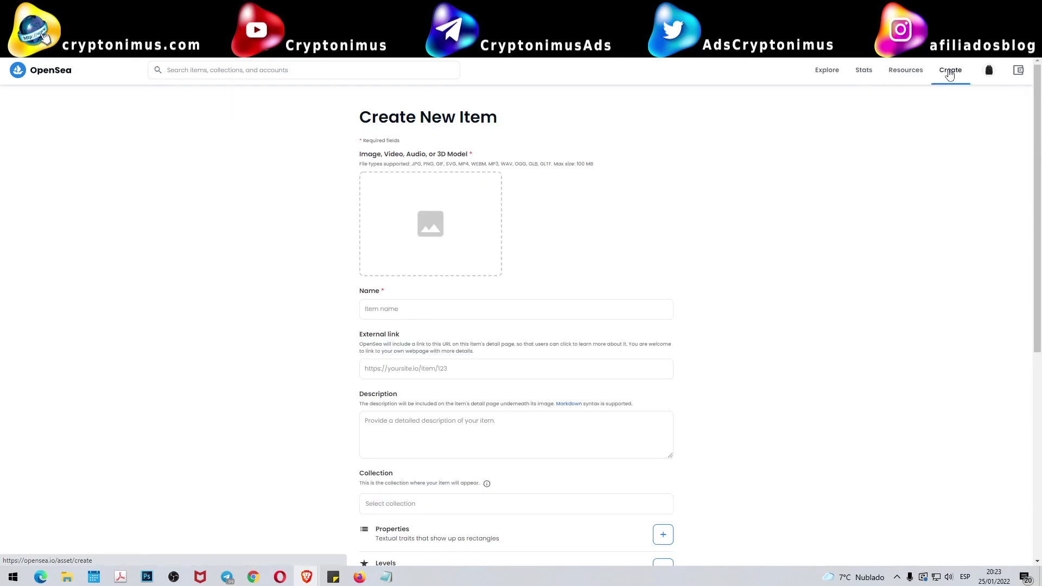
click(451, 208)
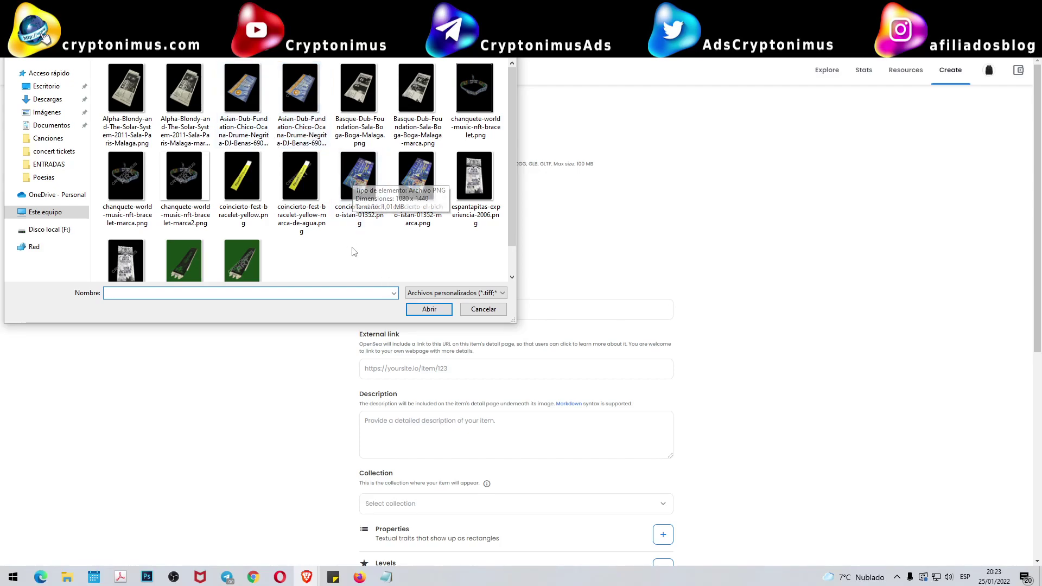
click(363, 179)
double_click(363, 180)
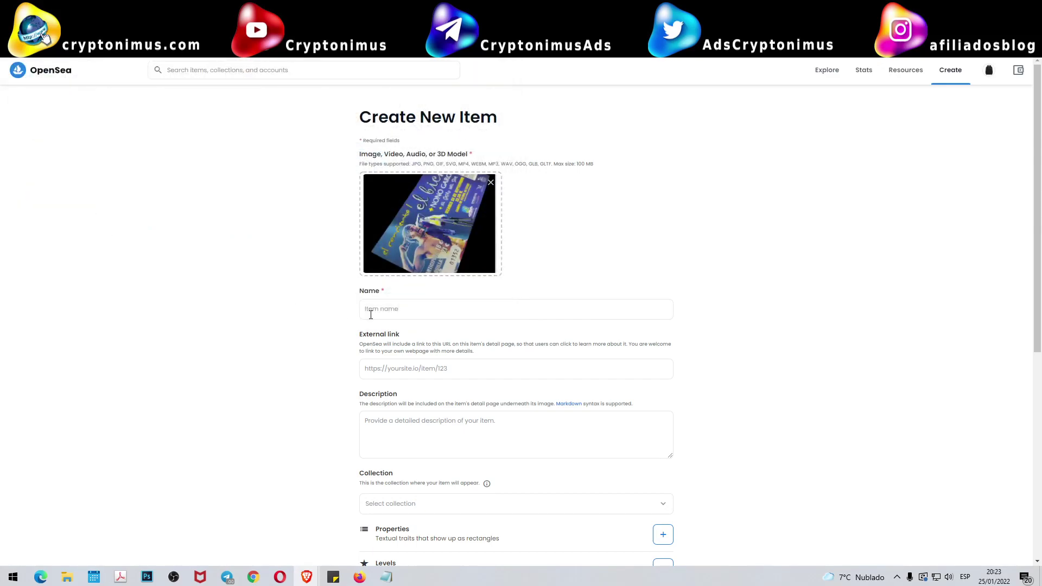
- Paste the prepared El Bicho concert text, including the venue in Istán (Málaga), Andalusia, Spain, as the item's description
click(416, 309)
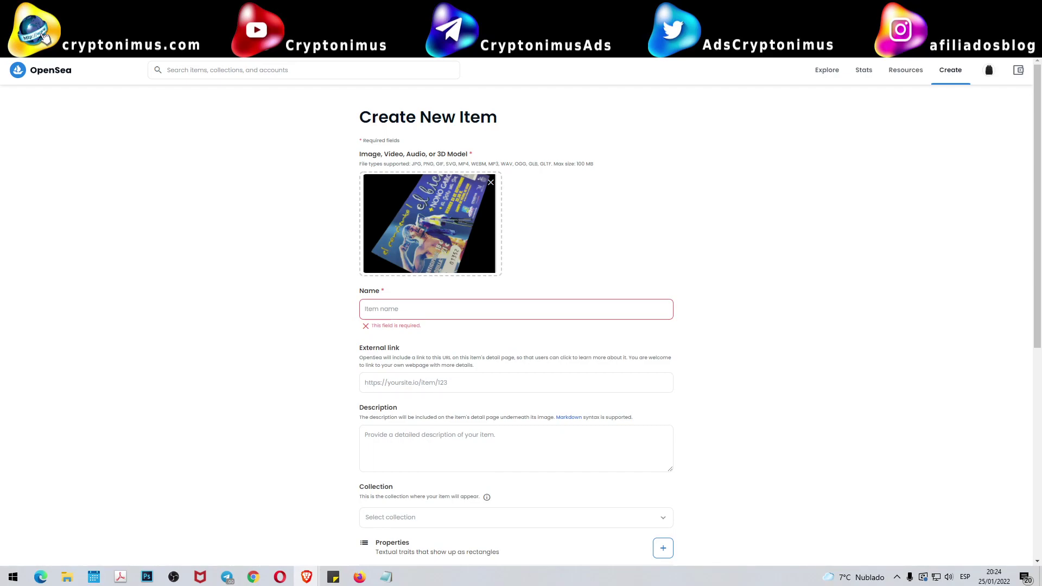
click(442, 434)
key(ctrl+v)
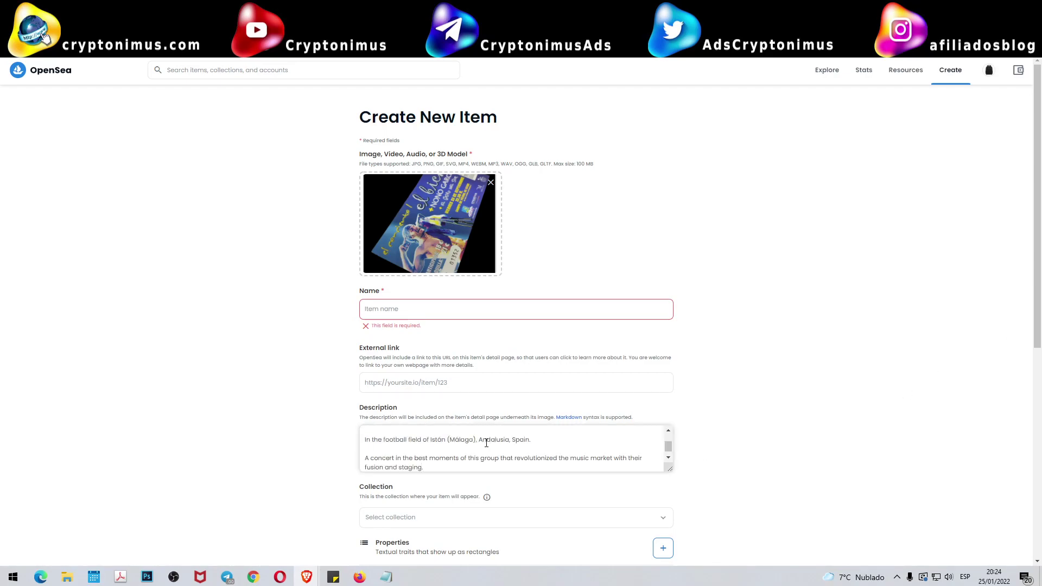
- Name the item "Concert by El Bicho 01352", copying the wording from the description's first line and adding the ticket number
scroll(472, 439, up, 2)
drag(427, 435, 356, 436)
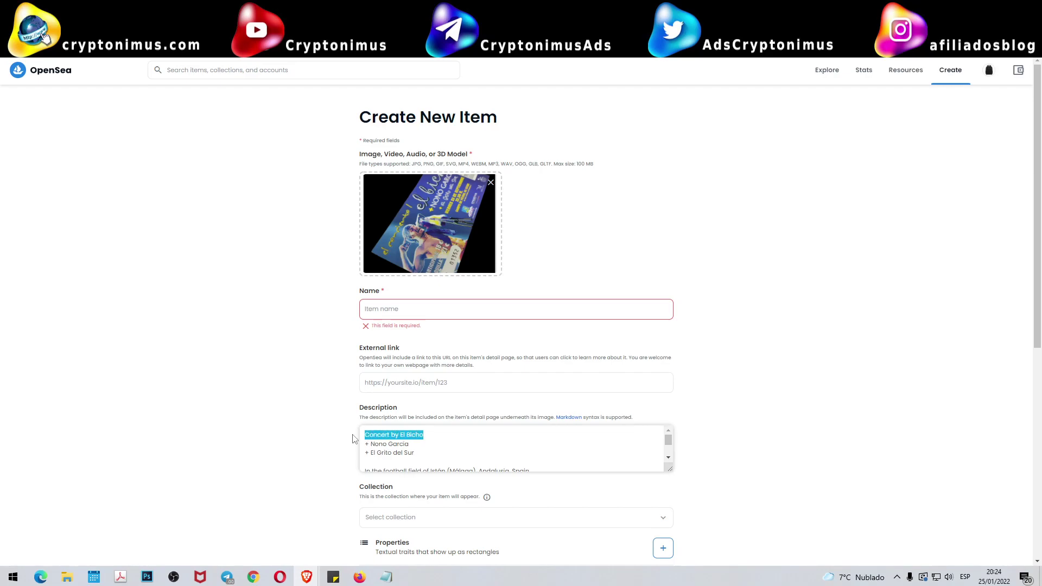
key(ctrl+c)
click(425, 311)
key(ctrl+v)
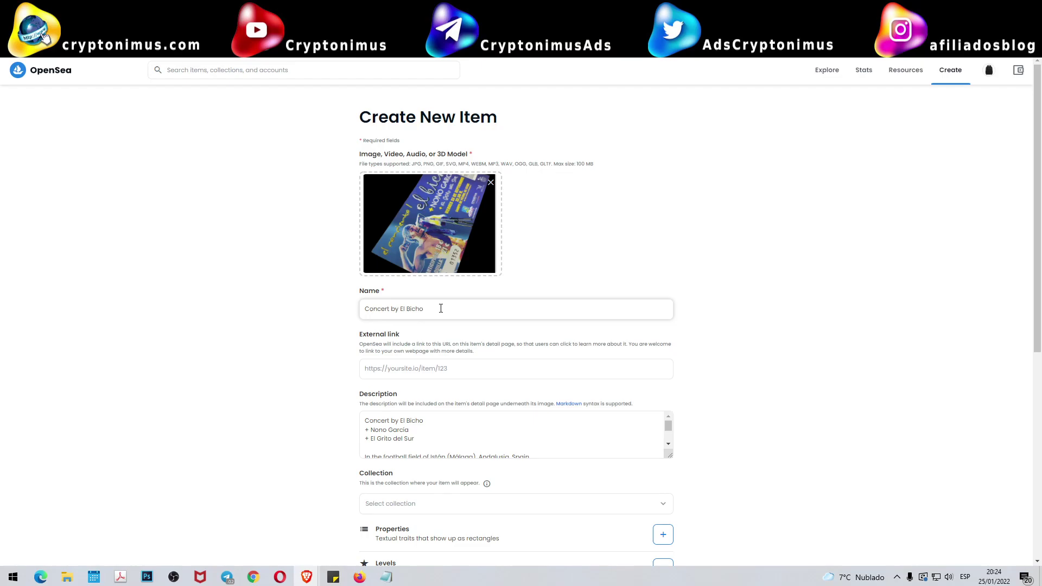
text(01352)
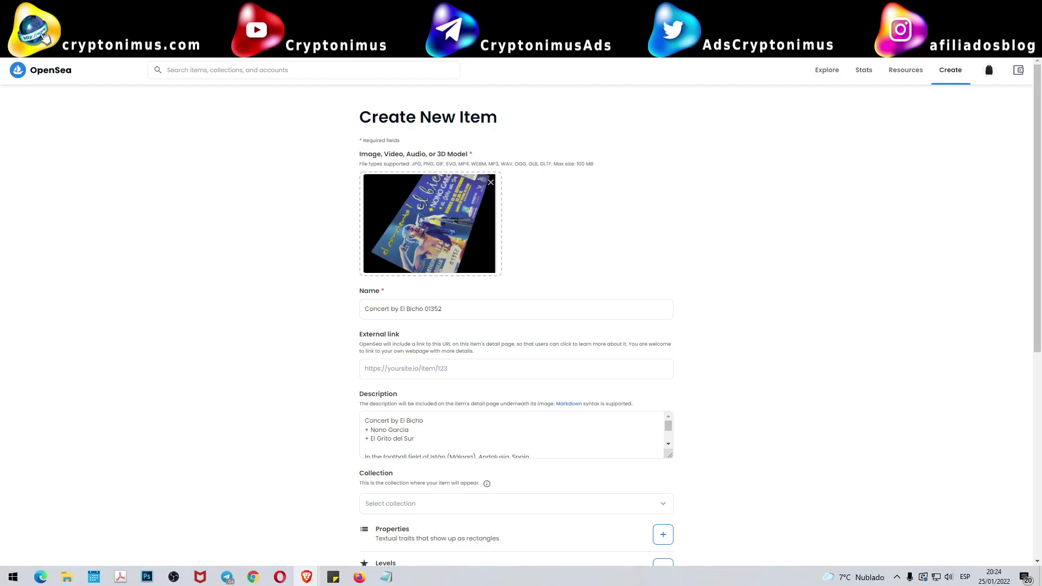
click(399, 369)
key(ctrl+v)
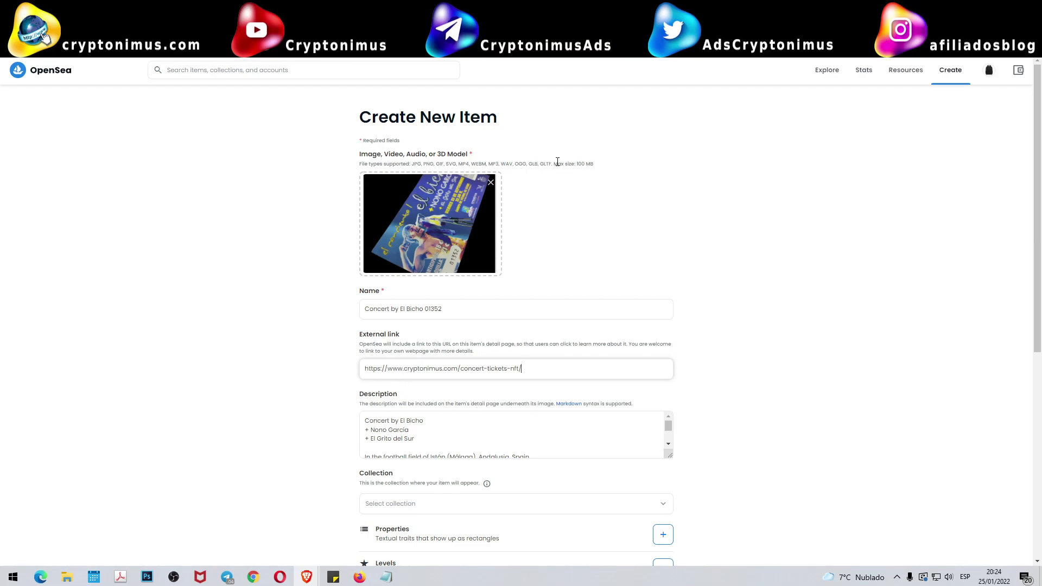
scroll(543, 402, down, 2)
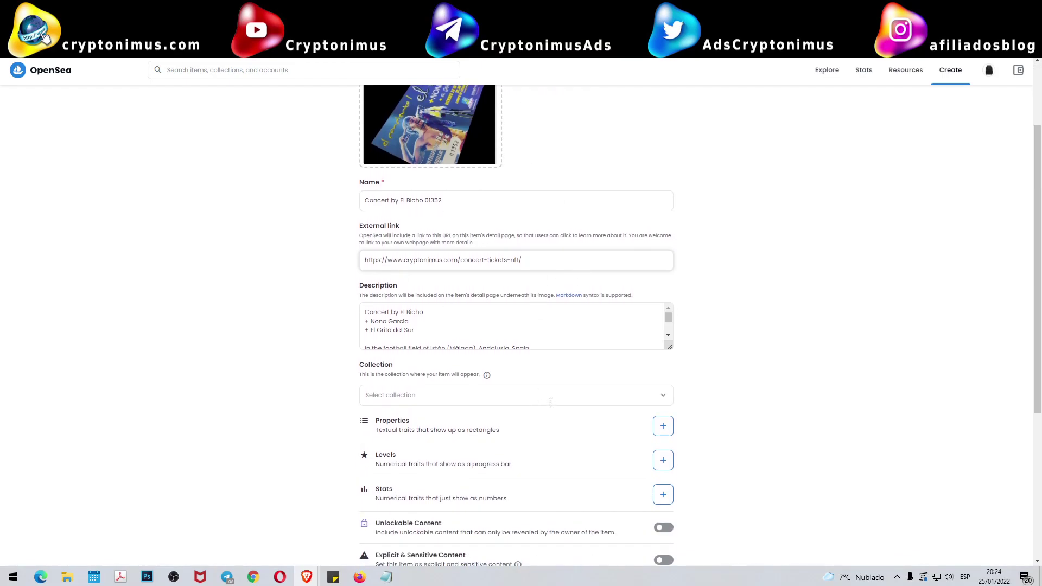
click(411, 395)
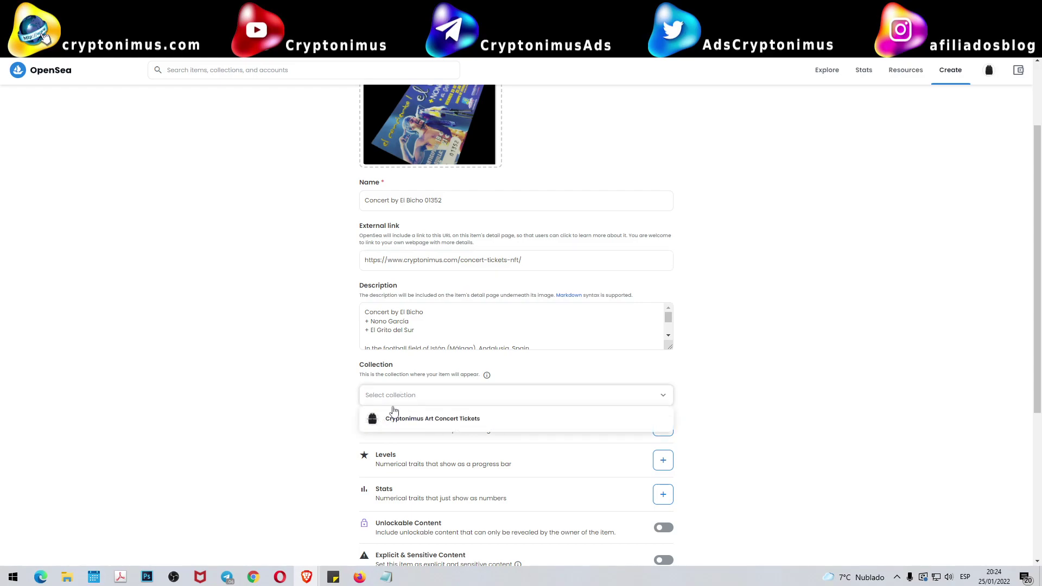
click(425, 424)
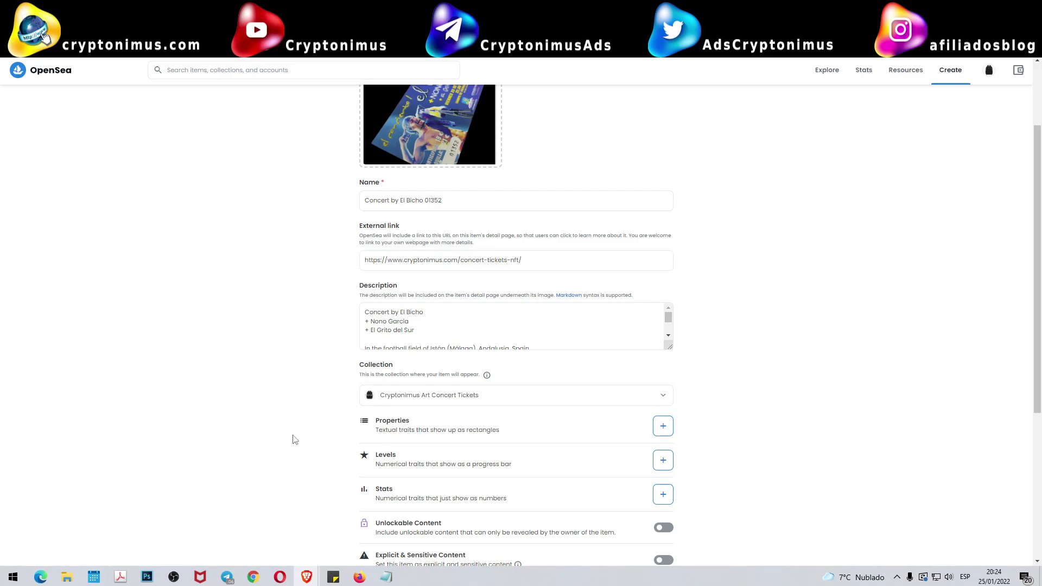
- Add an item property with the type "Type" and the name "Colour Ticket"
scroll(304, 434, down, 1)
click(663, 372)
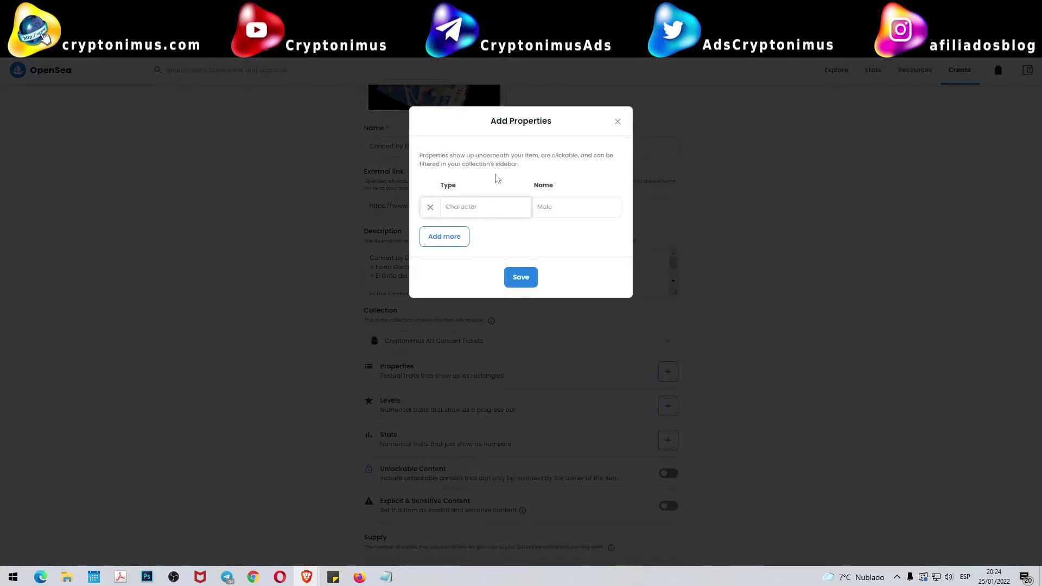
text(Type)
key(Tab)
text(Color)
key(BackSpace)
text(ur Ticket)
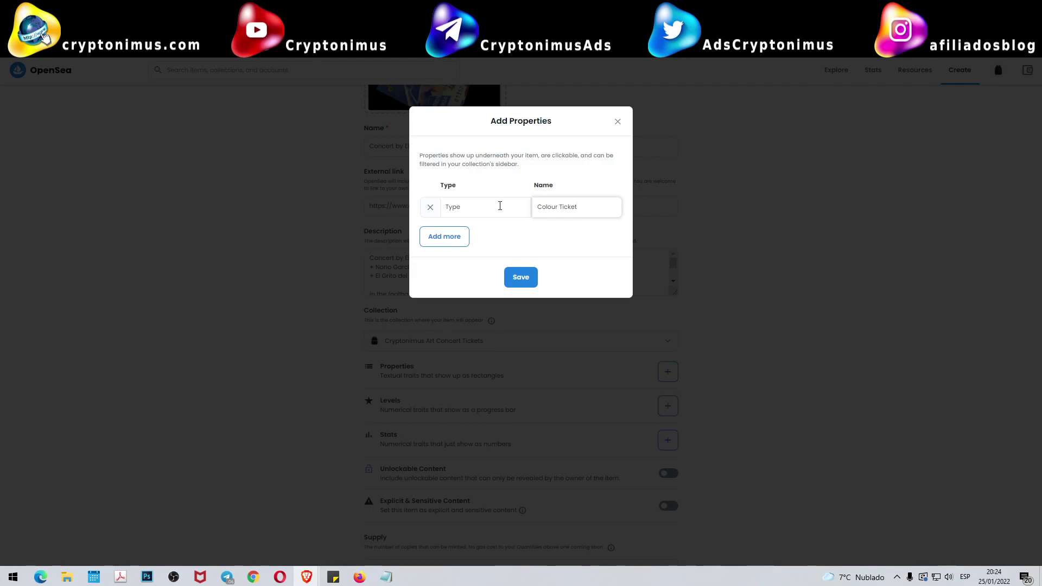
- Add a second property with the type "Material" and the name "Paper", and save the properties
click(448, 236)
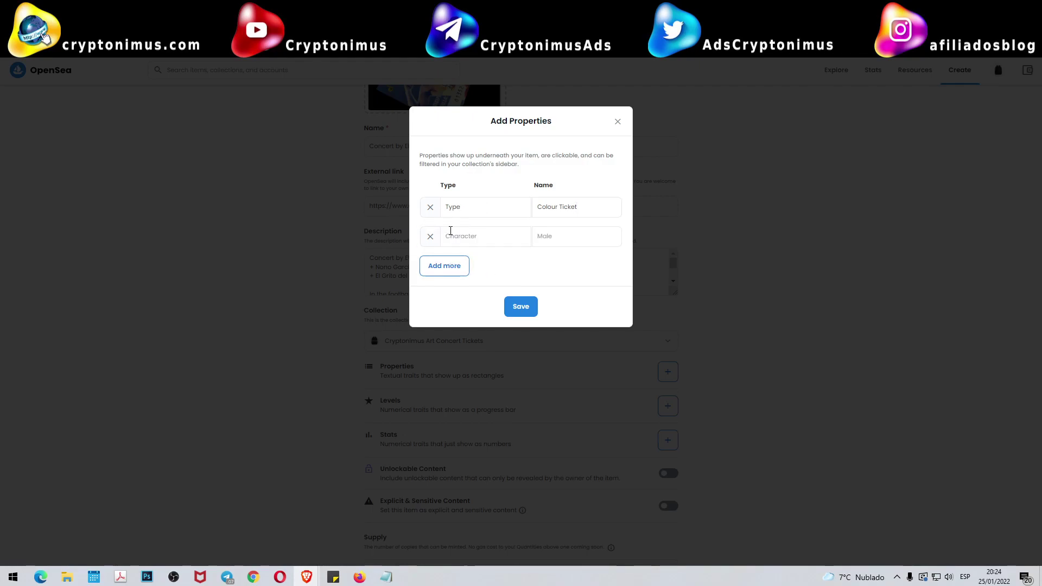
click(475, 237)
text(Material)
click(589, 235)
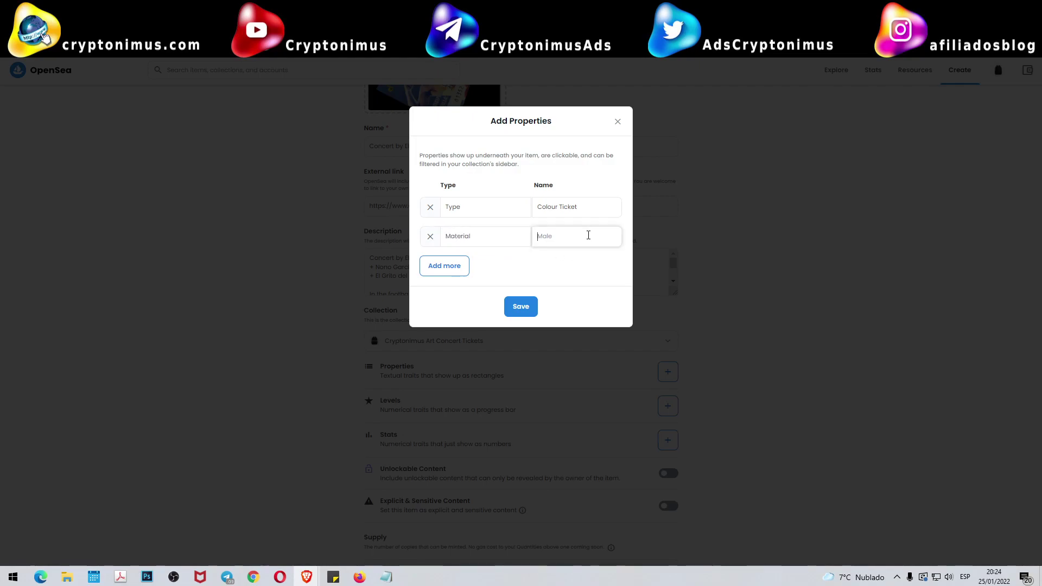
text(Paper)
key(Tab)
click(521, 309)
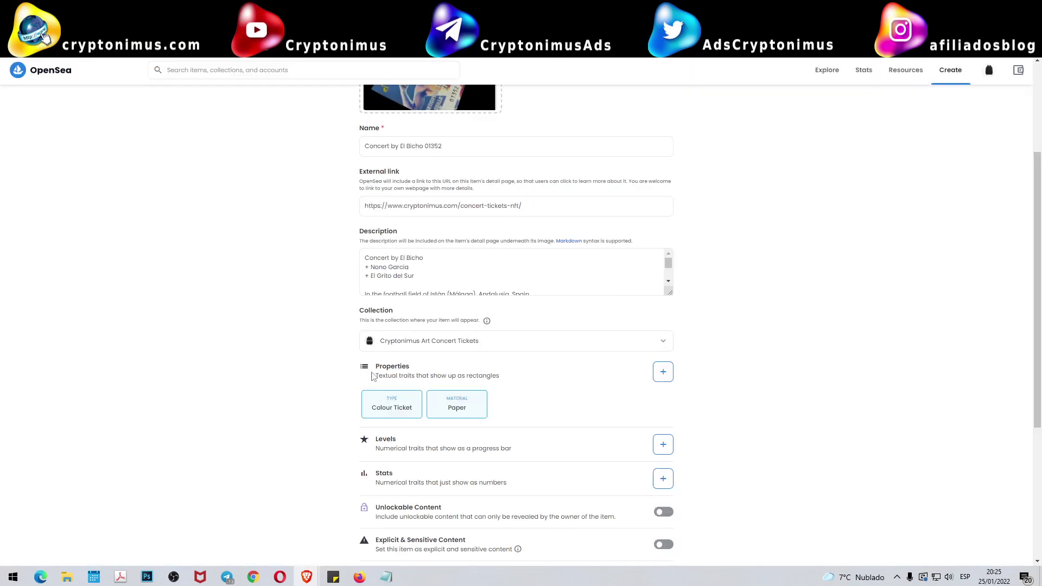
- Set the new item's blockchain to Polygon
scroll(491, 415, down, 3)
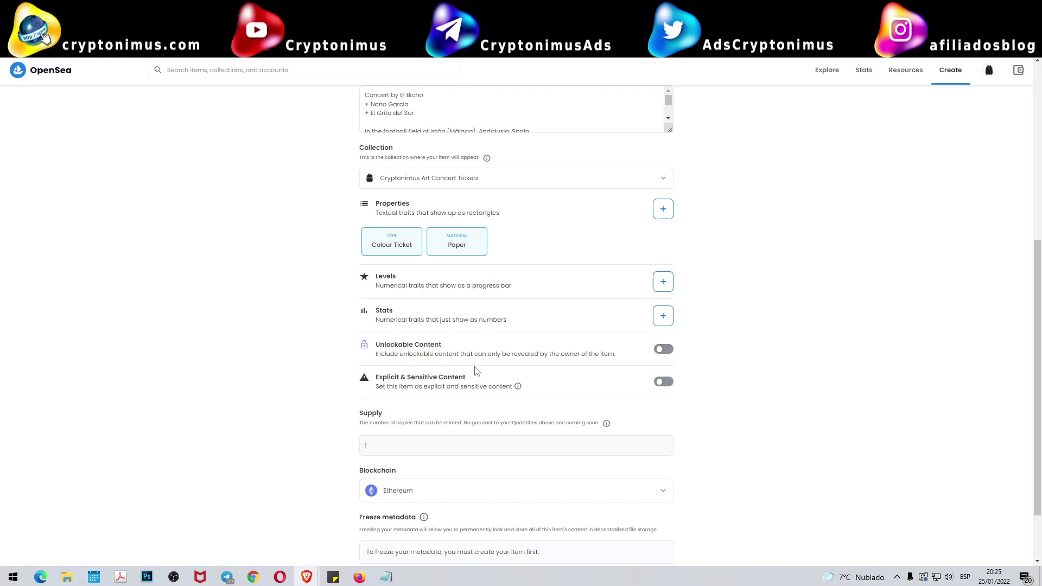
scroll(475, 279, down, 2)
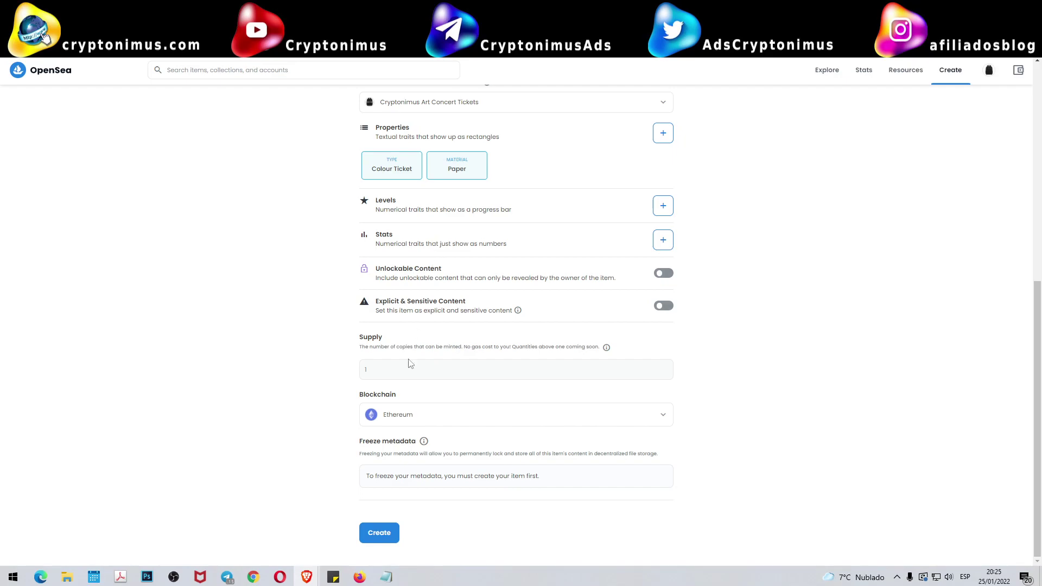
click(411, 421)
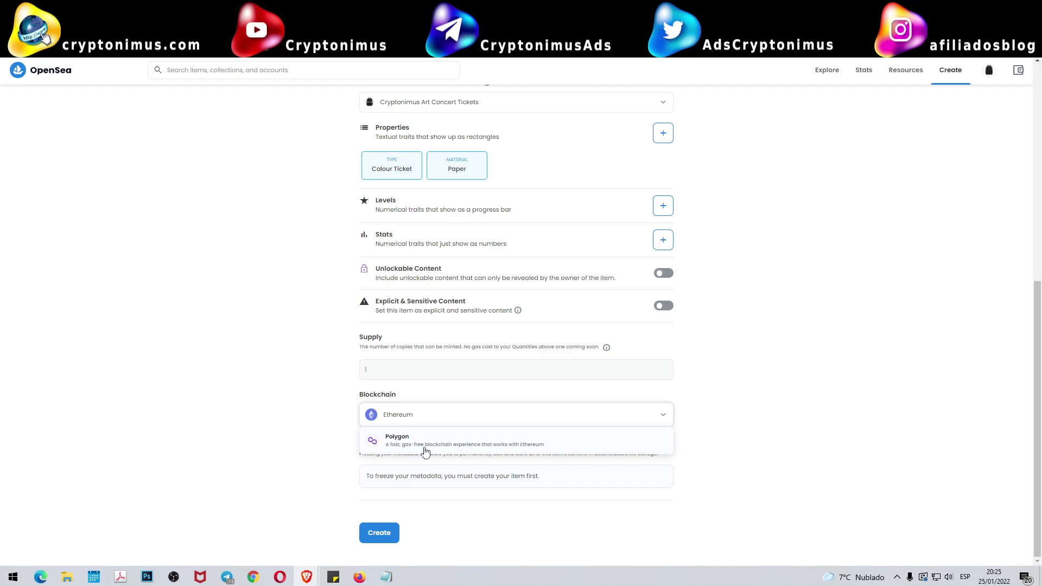
click(397, 443)
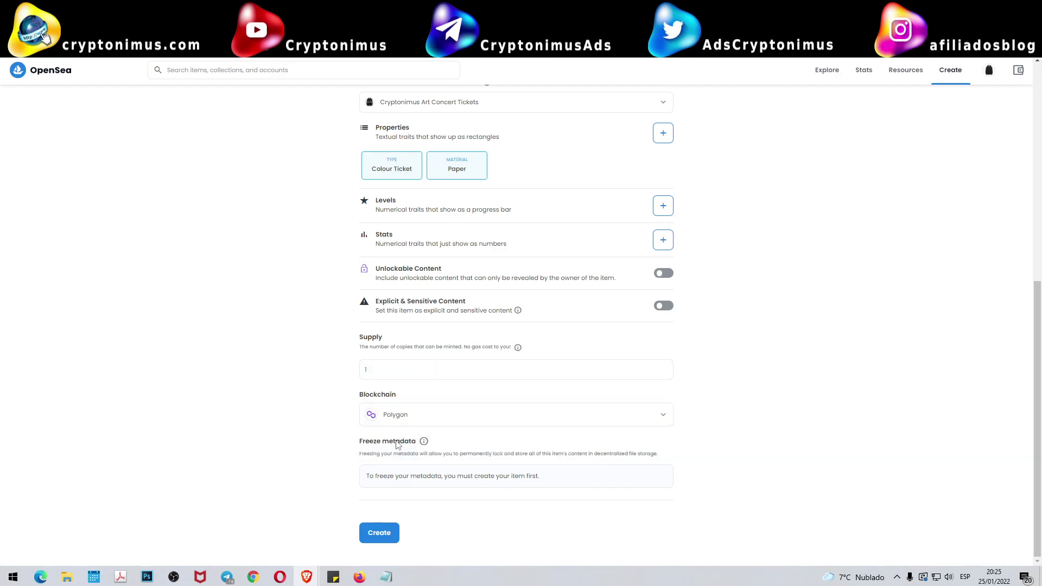
- Create the item with a supply of 1 and dismiss the sharing dialog
drag(380, 373, 357, 375)
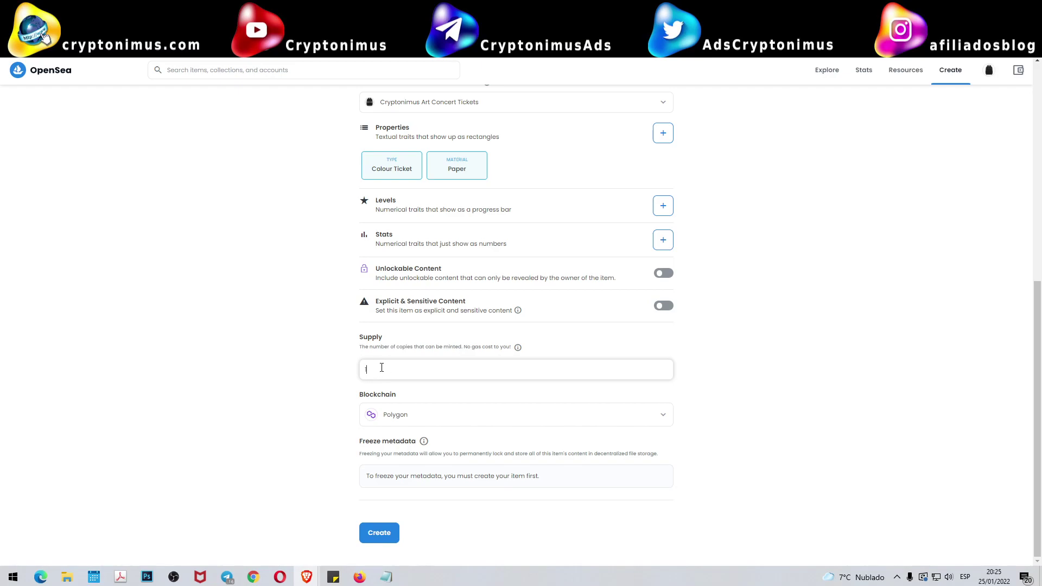
click(376, 532)
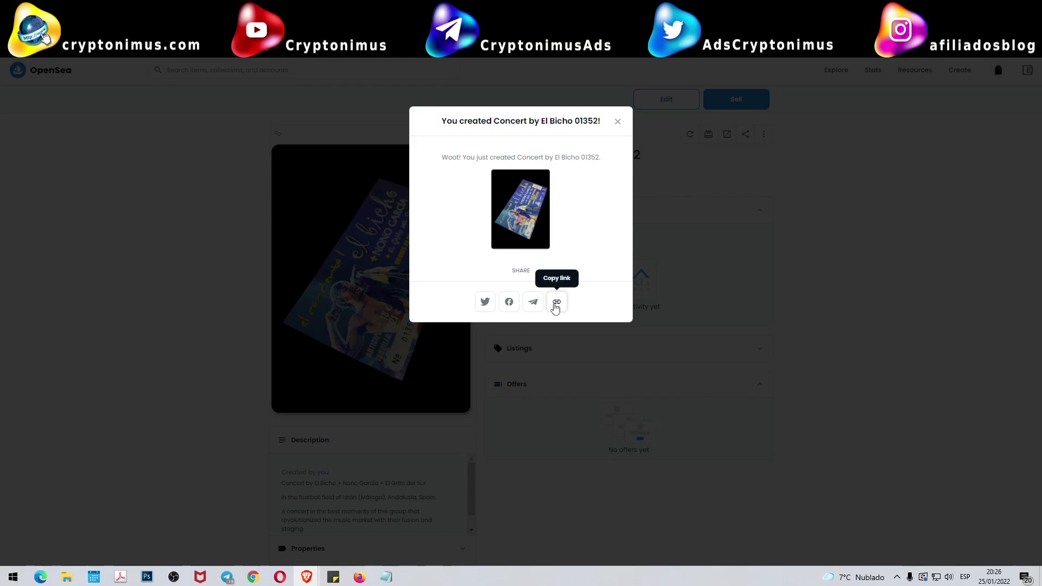
click(875, 298)
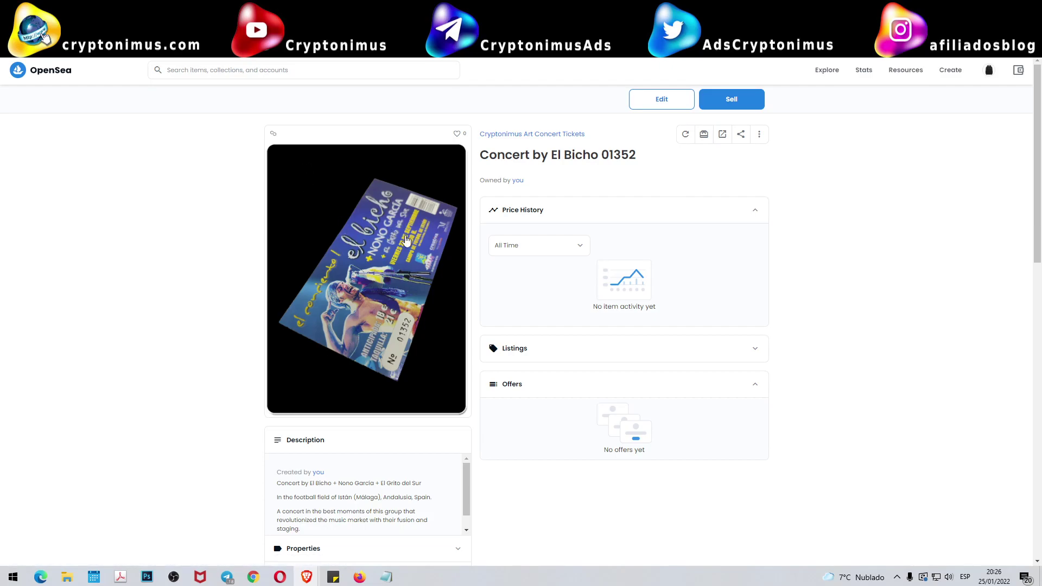
- Start a sale listing for the new ticket item and set its price to 0.025 ETH
click(728, 104)
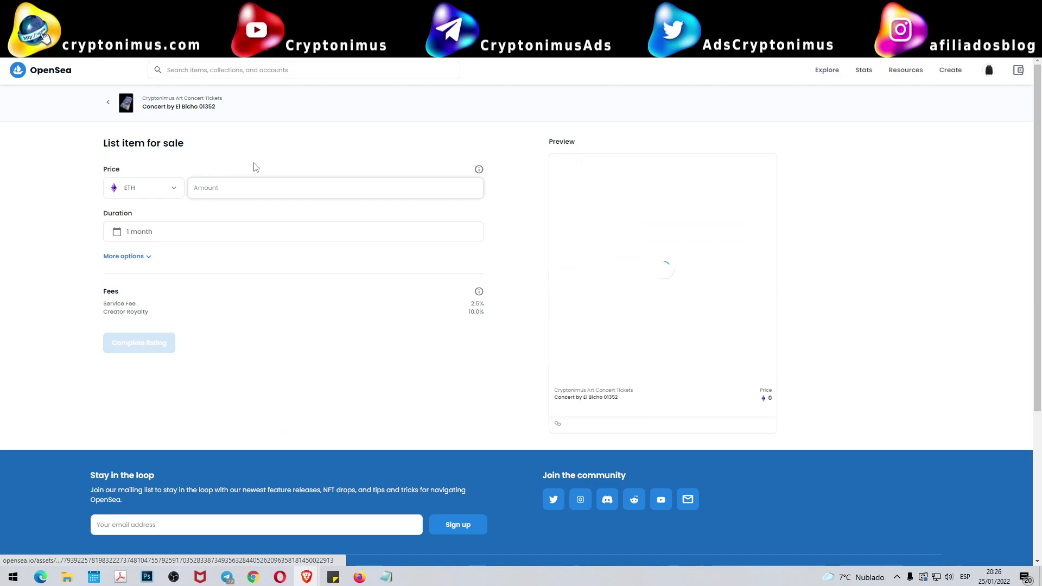
click(139, 194)
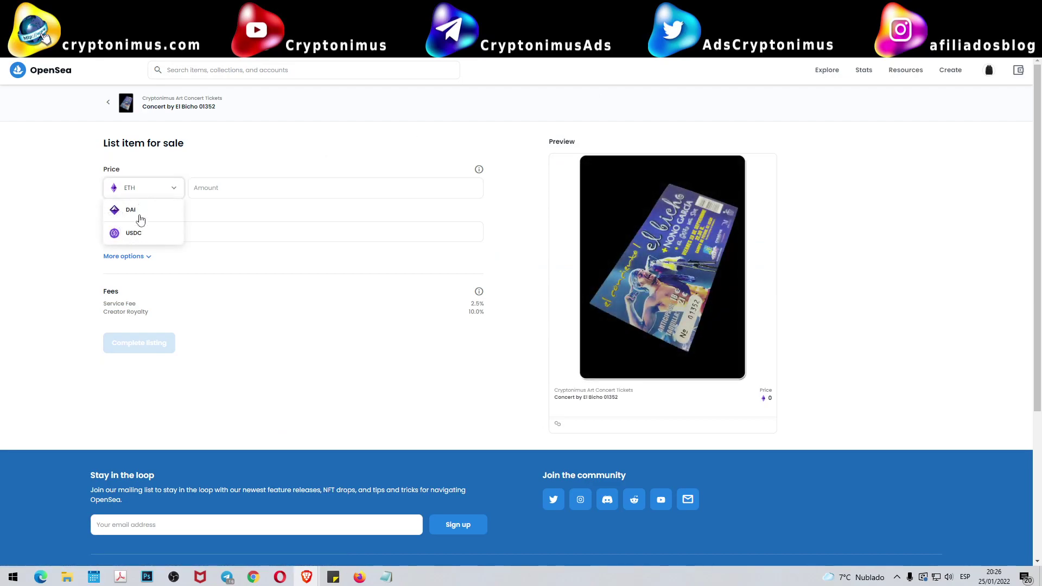
click(249, 189)
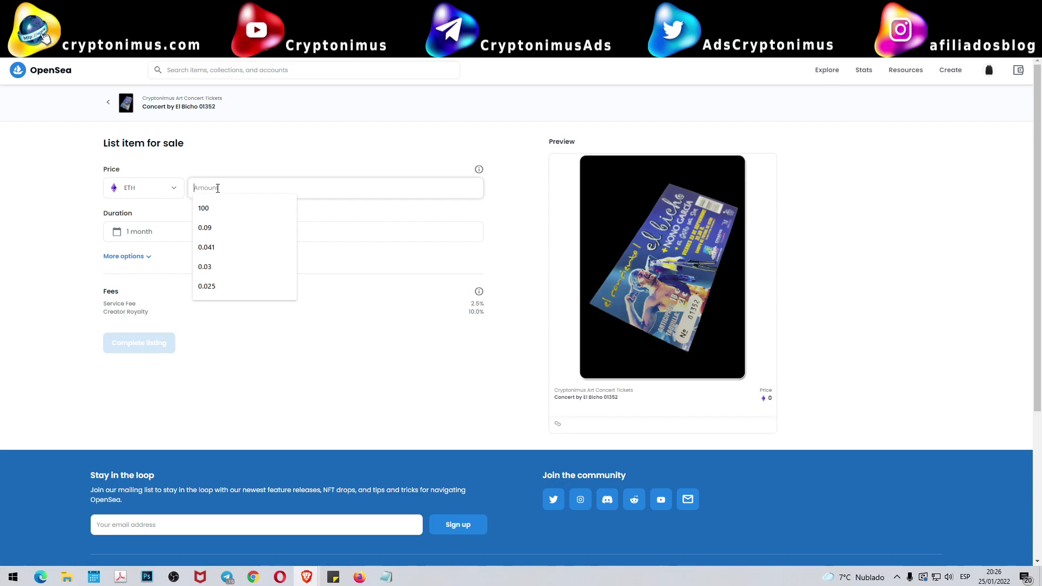
text(0.025)
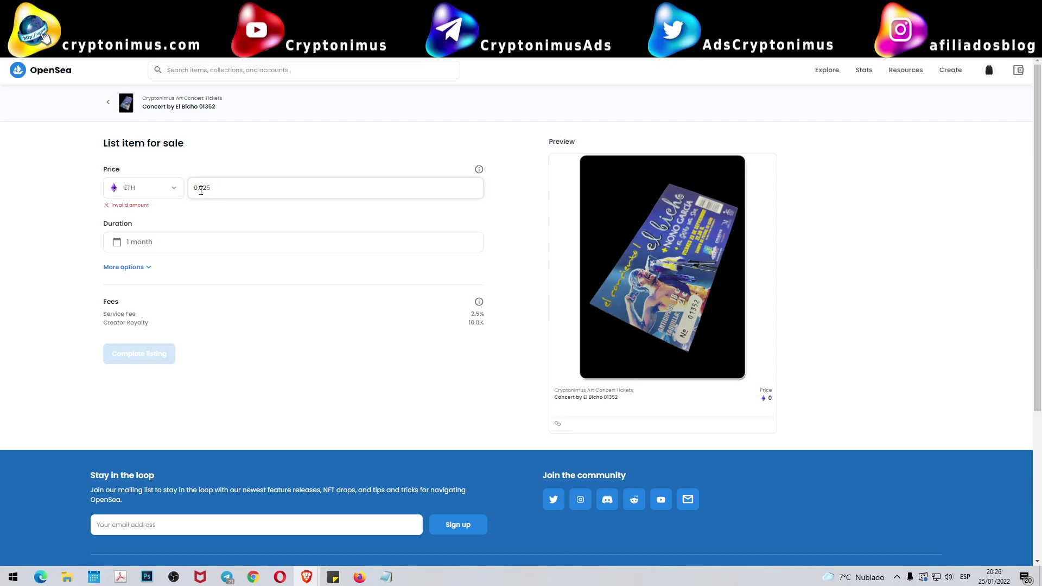
key(BackSpace)
text(,)
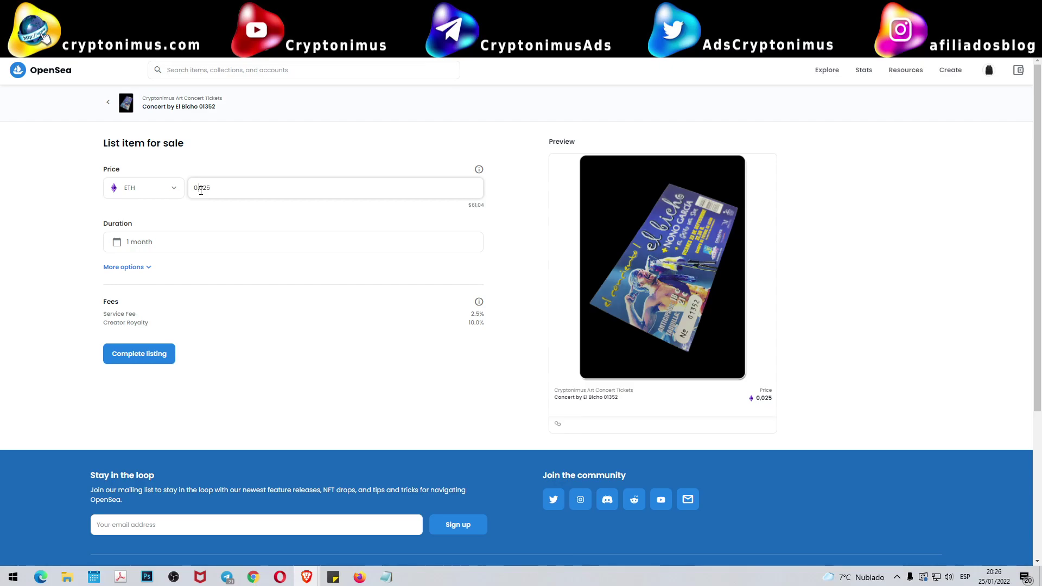
click(250, 191)
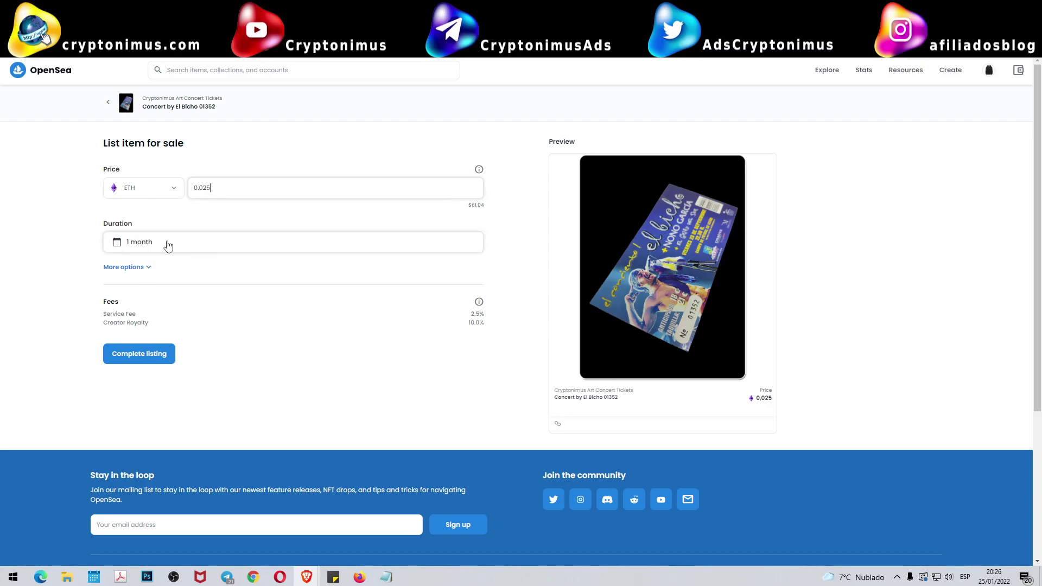
- Open the listing's duration settings and review the available date ranges
click(196, 247)
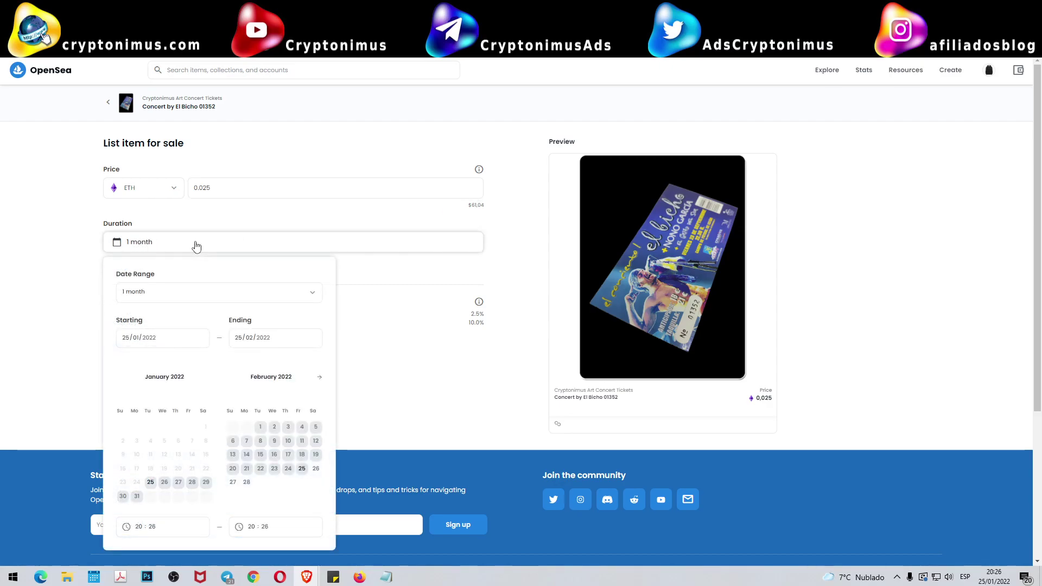
click(216, 291)
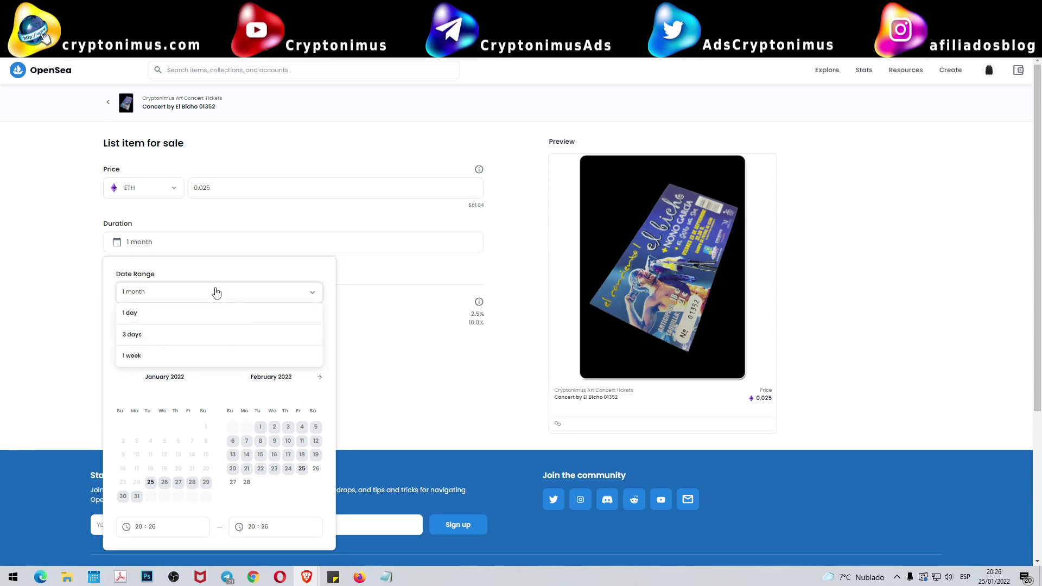
click(216, 291)
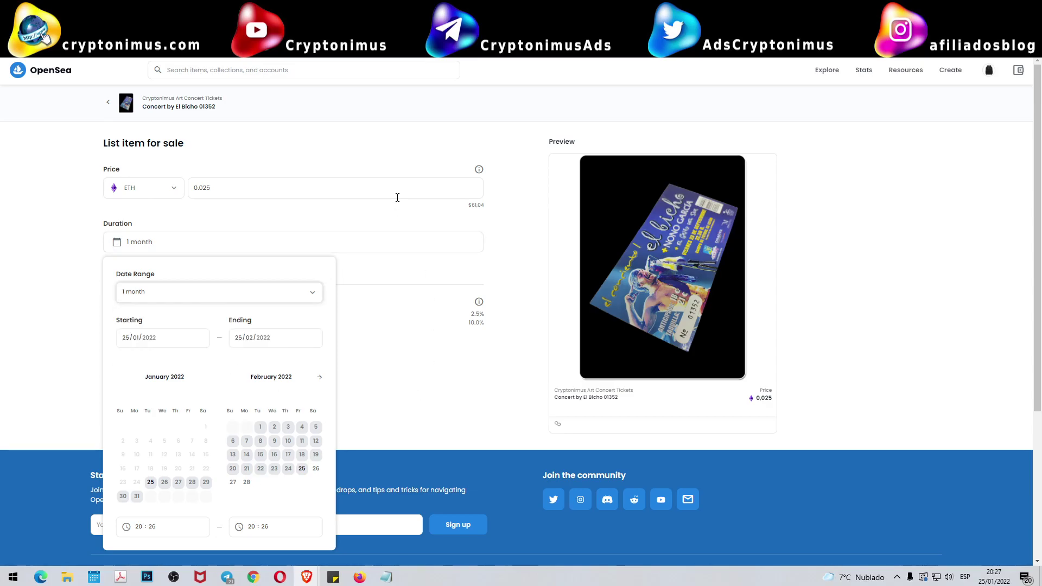
click(340, 148)
- Complete the listing by signing the message with the wallet, and dismiss the confirmation dialog
scroll(364, 393, down, 2)
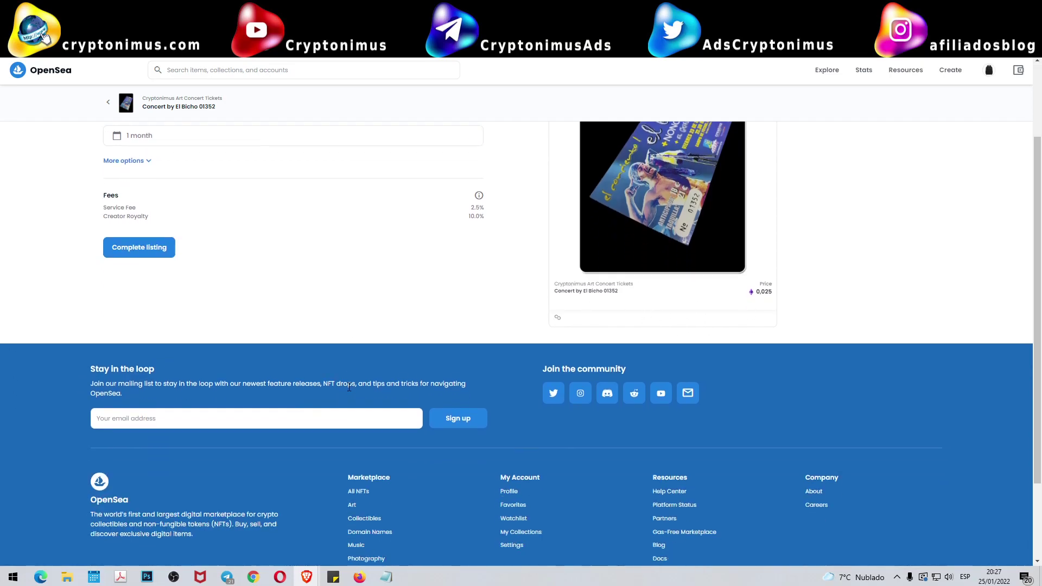
click(132, 247)
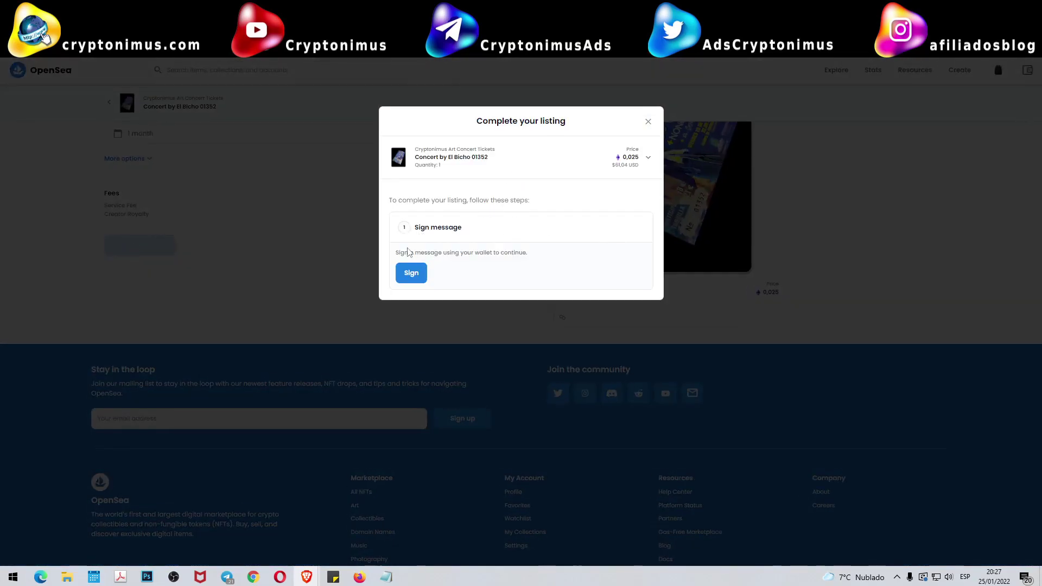
click(411, 273)
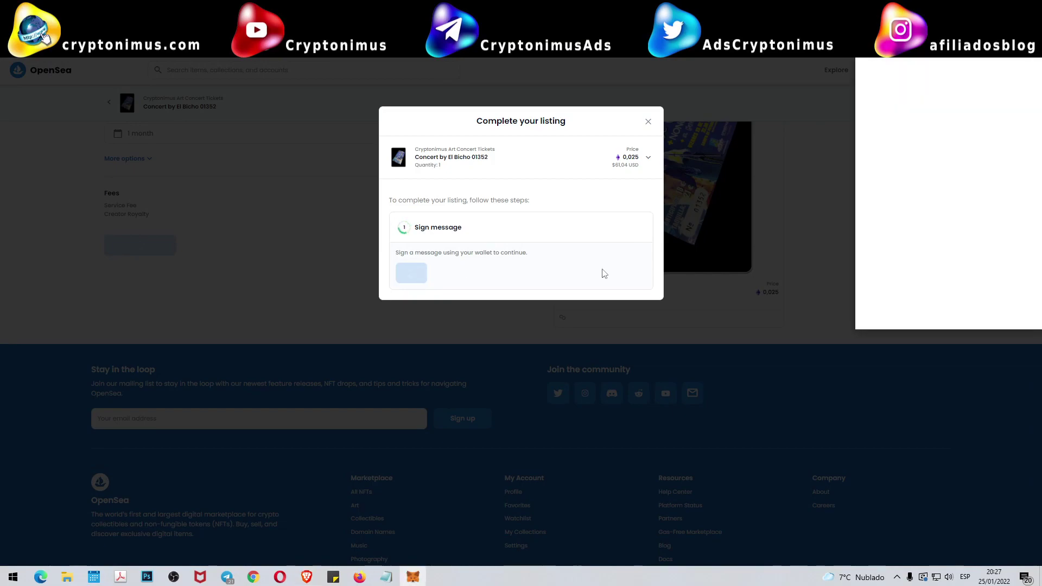
click(987, 305)
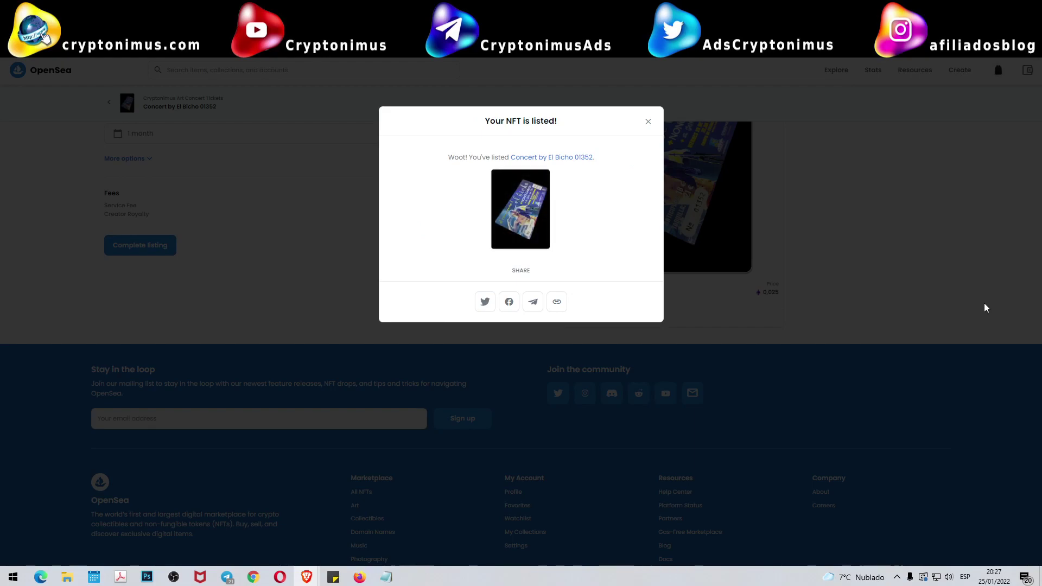
drag(486, 121, 562, 130)
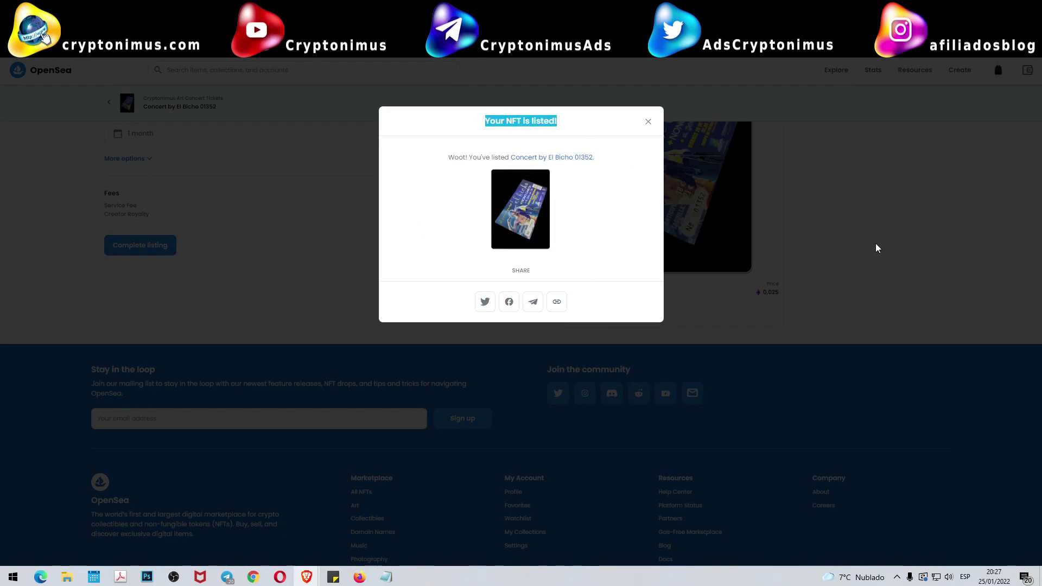
click(904, 184)
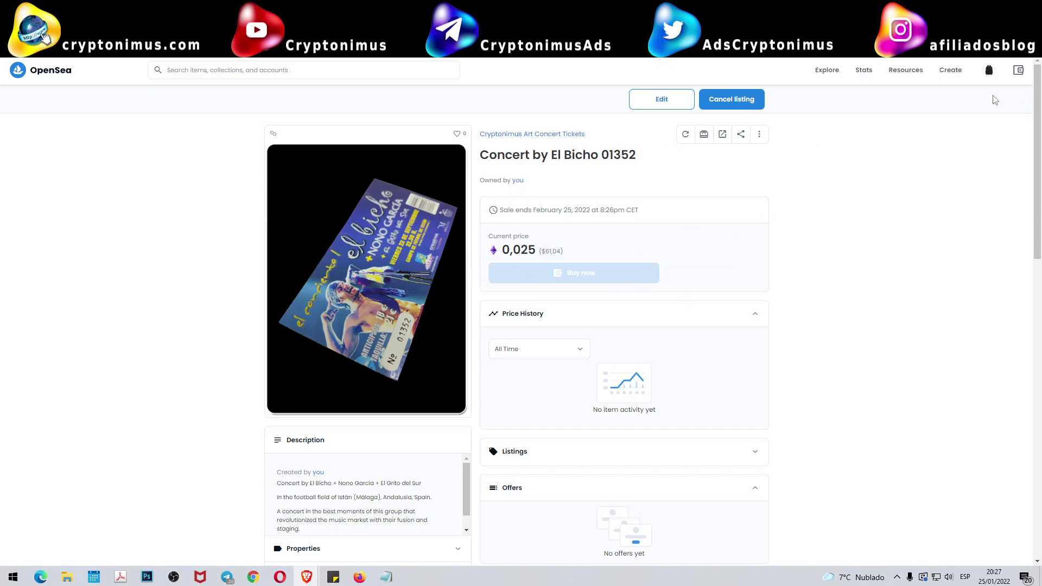
- Open the Cryptonimus Art Concert Tickets collection from My Collections and look over its items
mouse_move(991, 75)
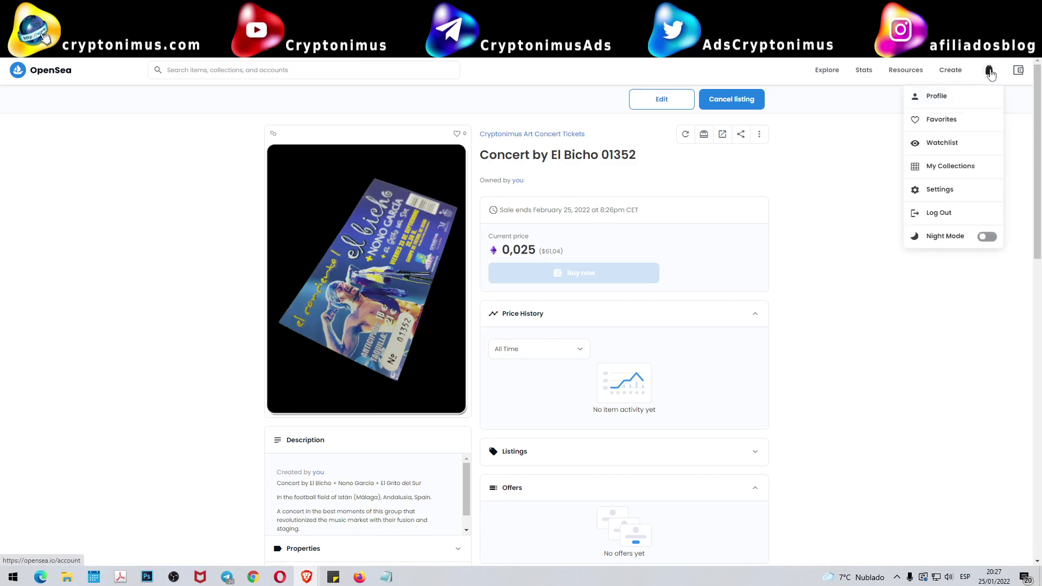
click(945, 165)
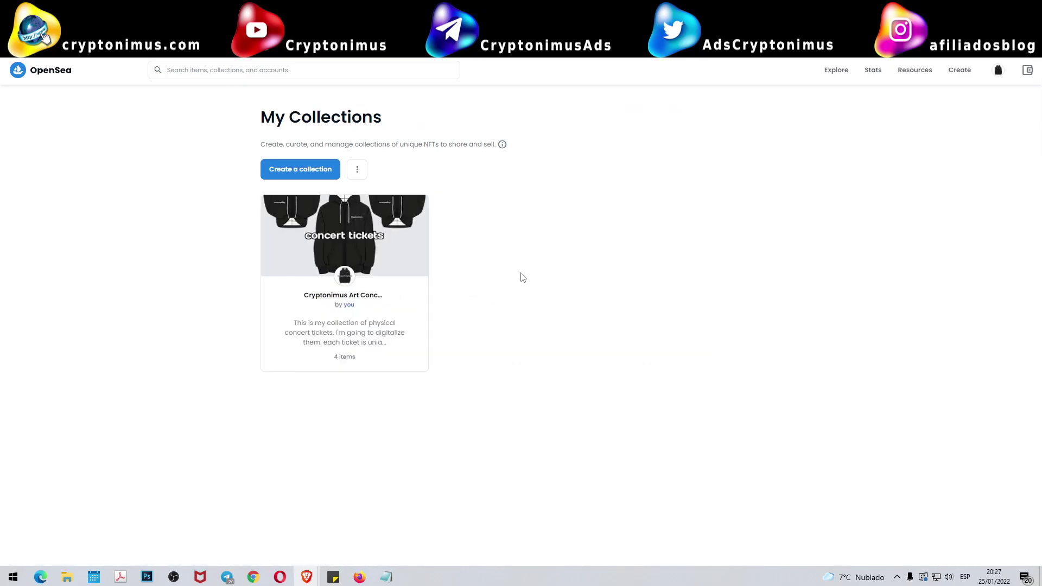
click(296, 243)
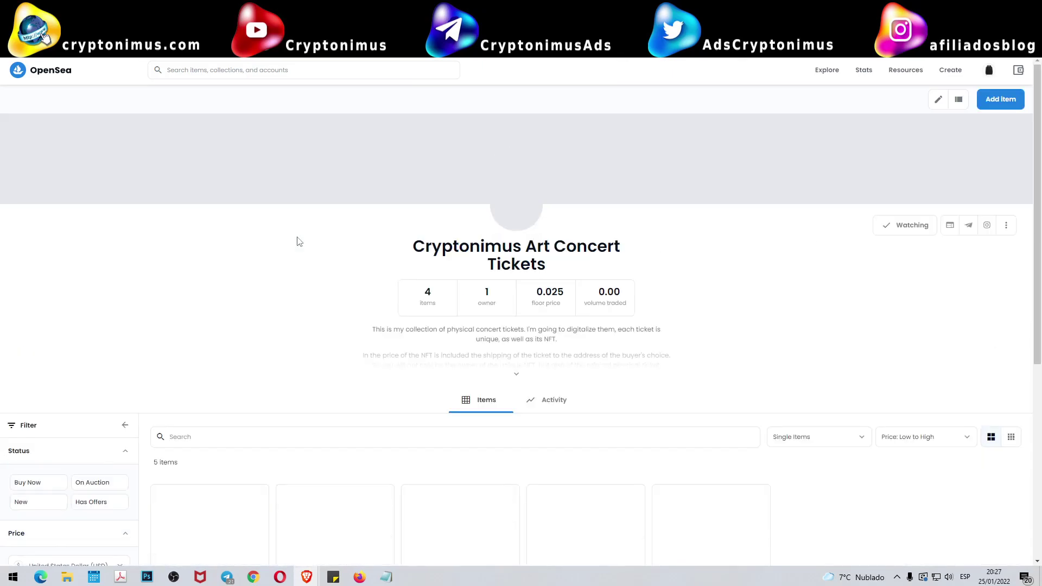
scroll(938, 455, down, 2)
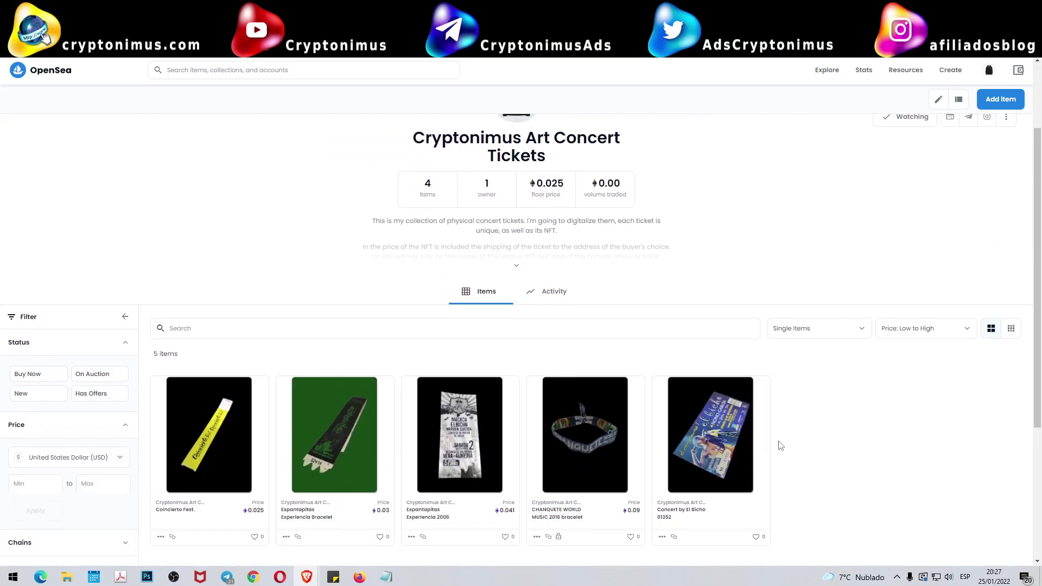
scroll(777, 442, down, 3)
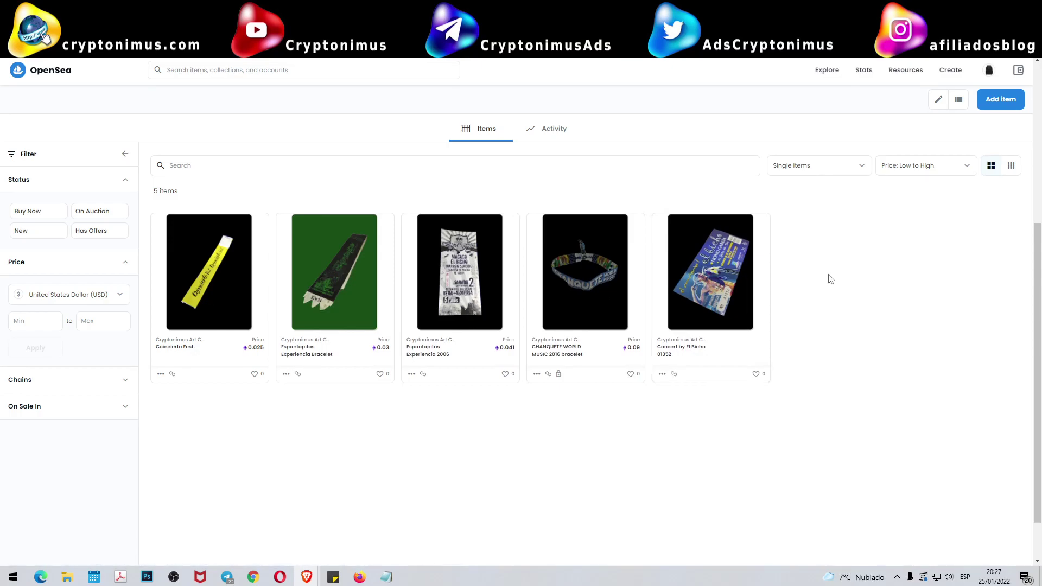
scroll(893, 284, up, 2)
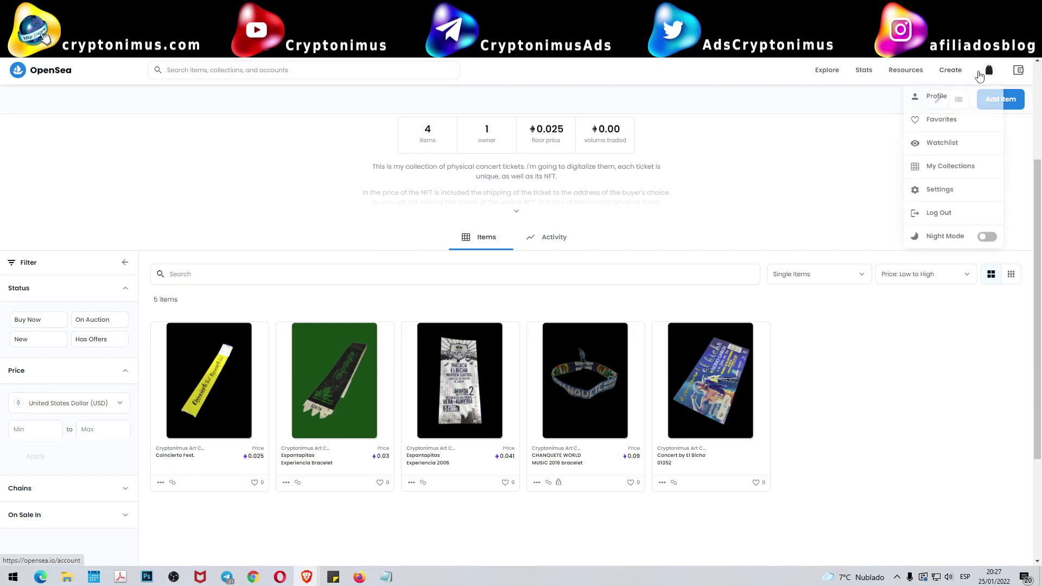
- Go back to My Collections, open the form for creating a new collection and review its image fields
mouse_move(989, 70)
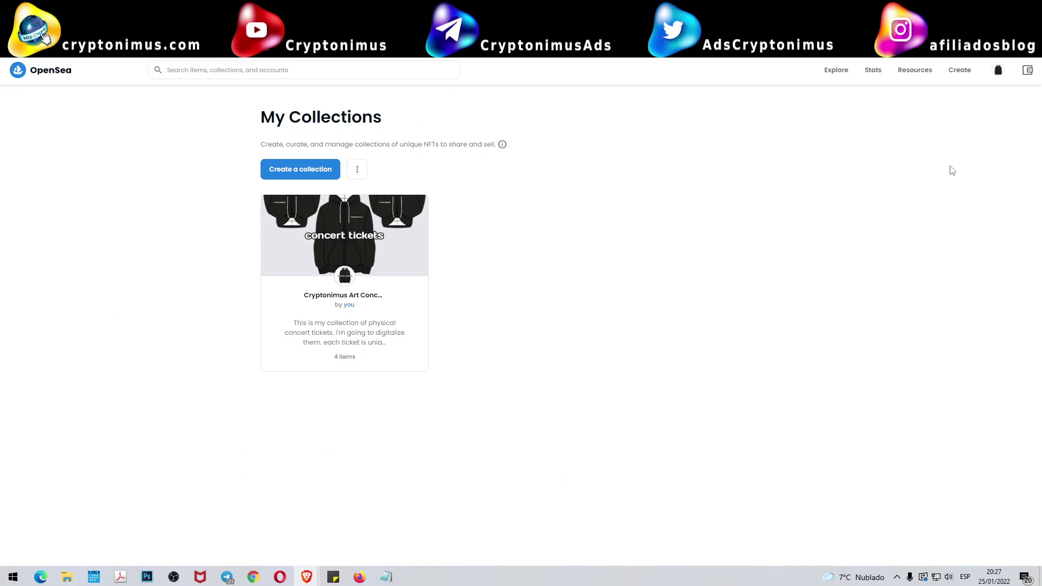
click(314, 175)
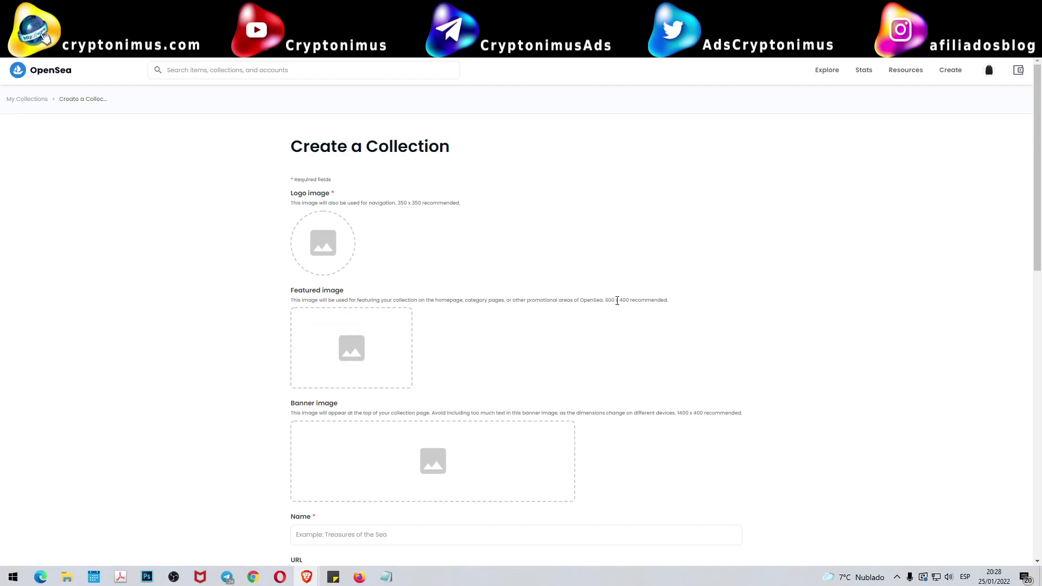
scroll(600, 365, down, 3)
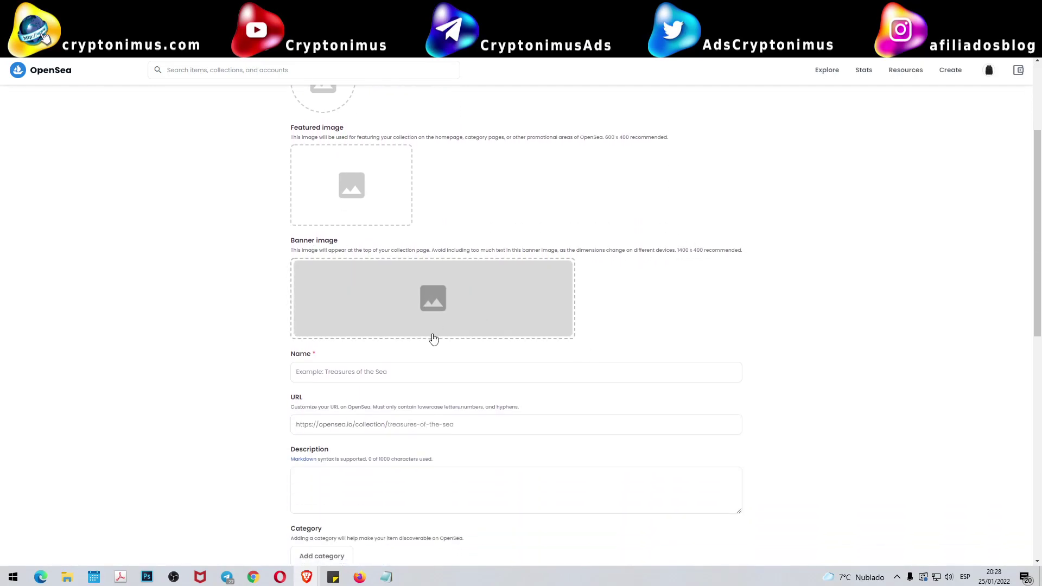
scroll(434, 336, down, 2)
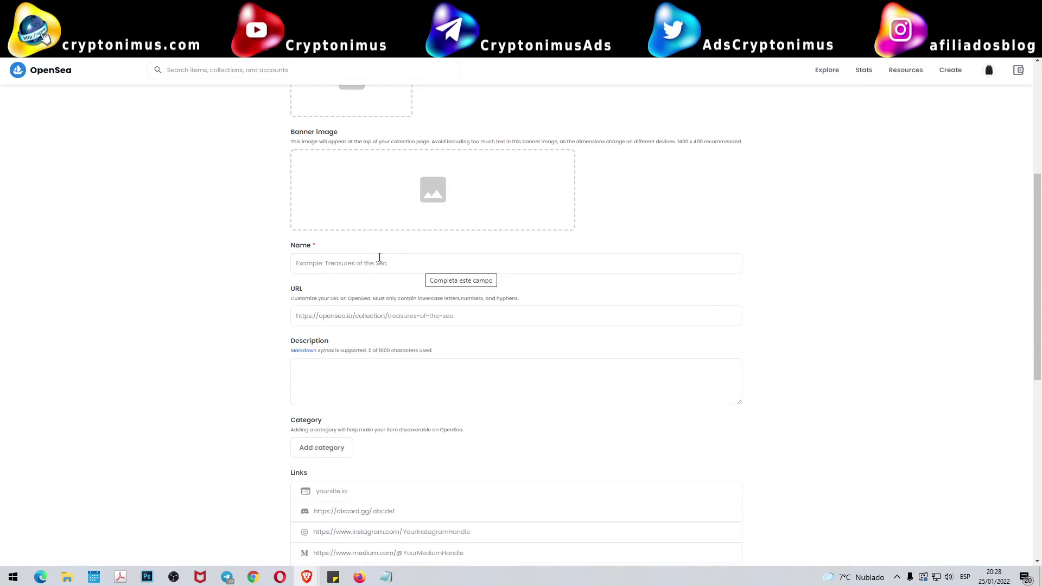
- Name the new collection "kamycoin" and set its URL ending to "kamycoin"
click(389, 318)
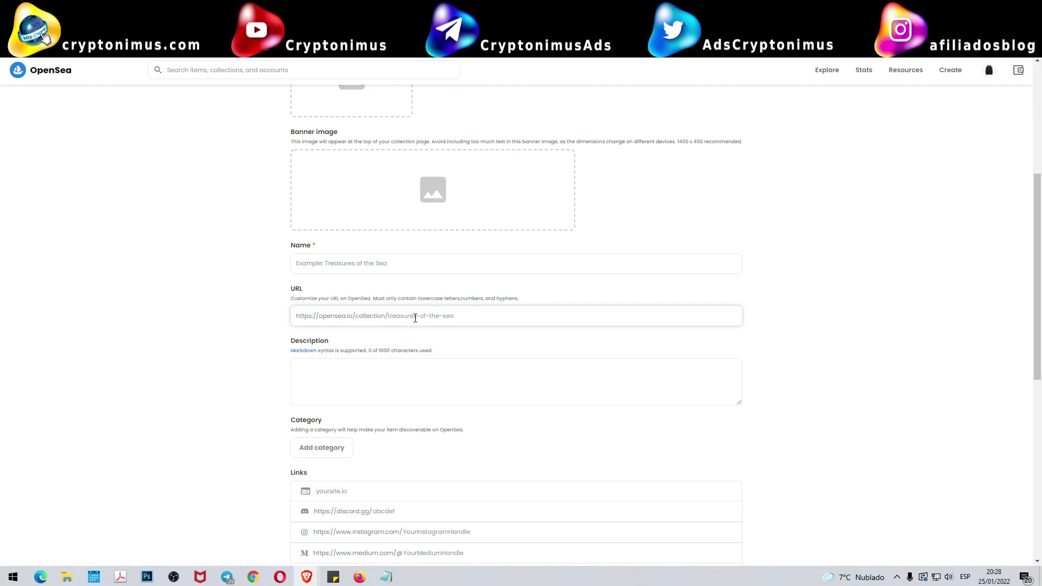
click(350, 266)
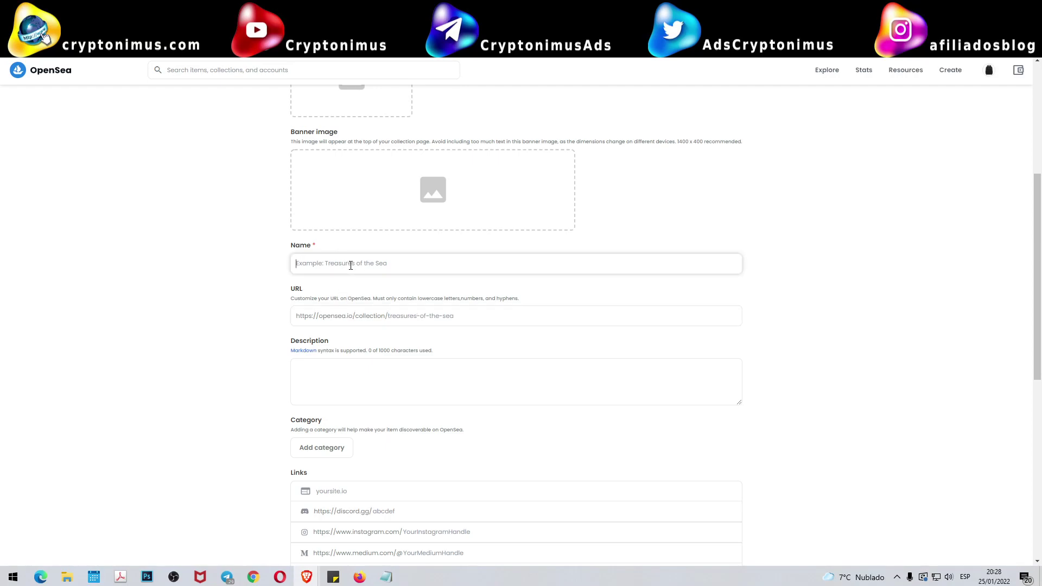
text(komycoin)
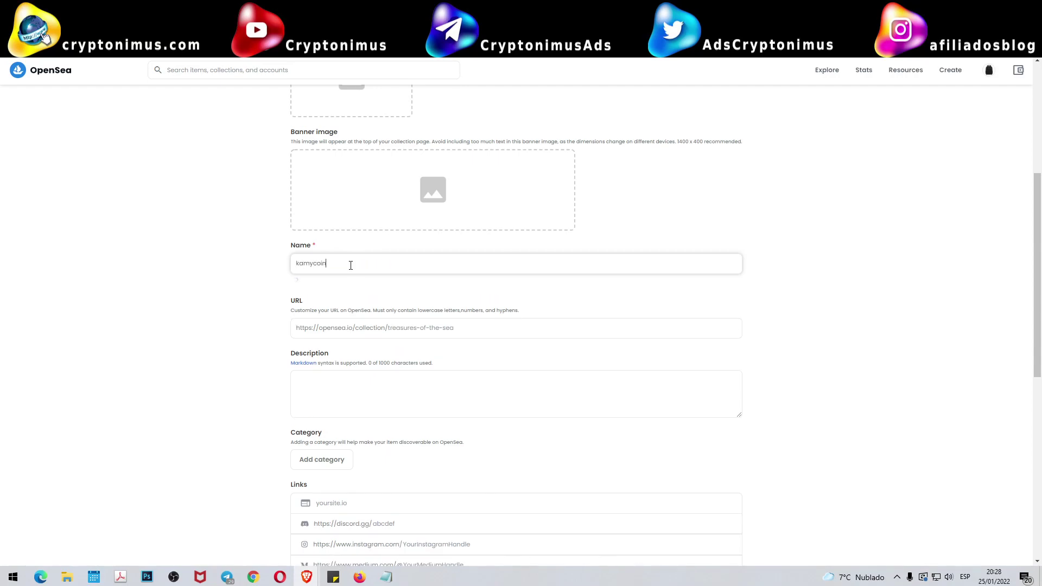
click(425, 329)
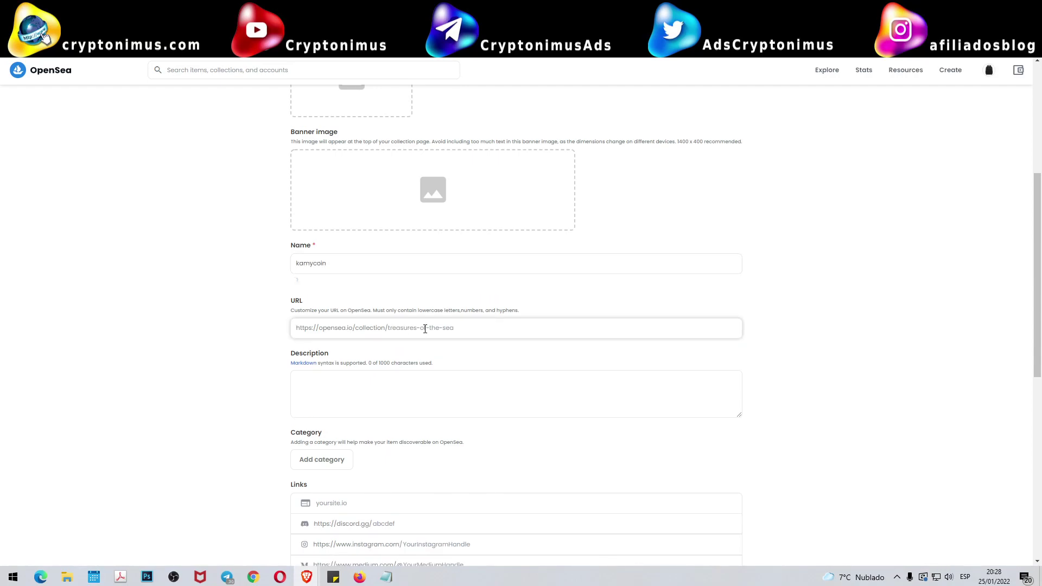
text(kamycoin)
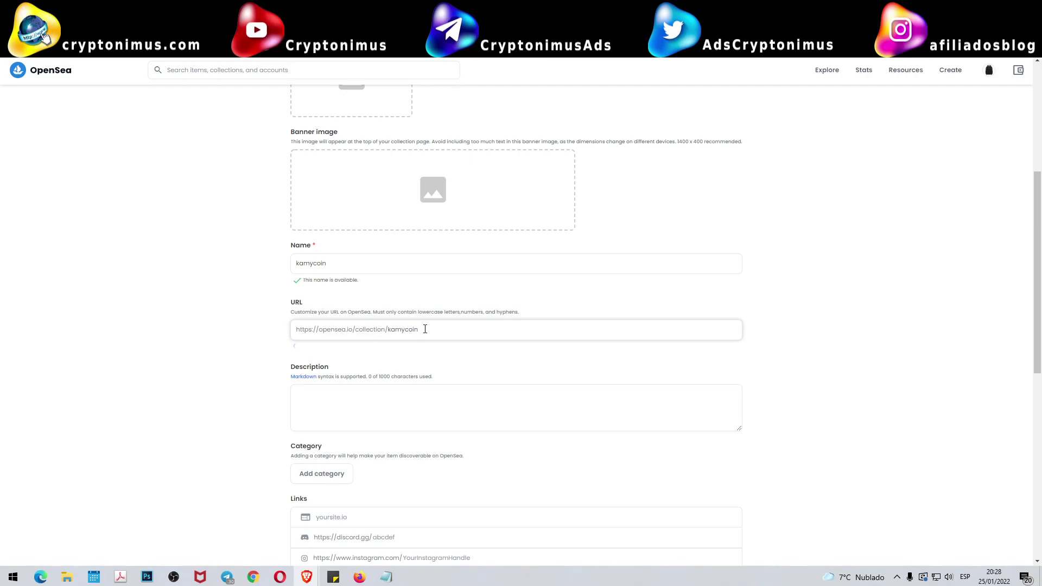
click(341, 282)
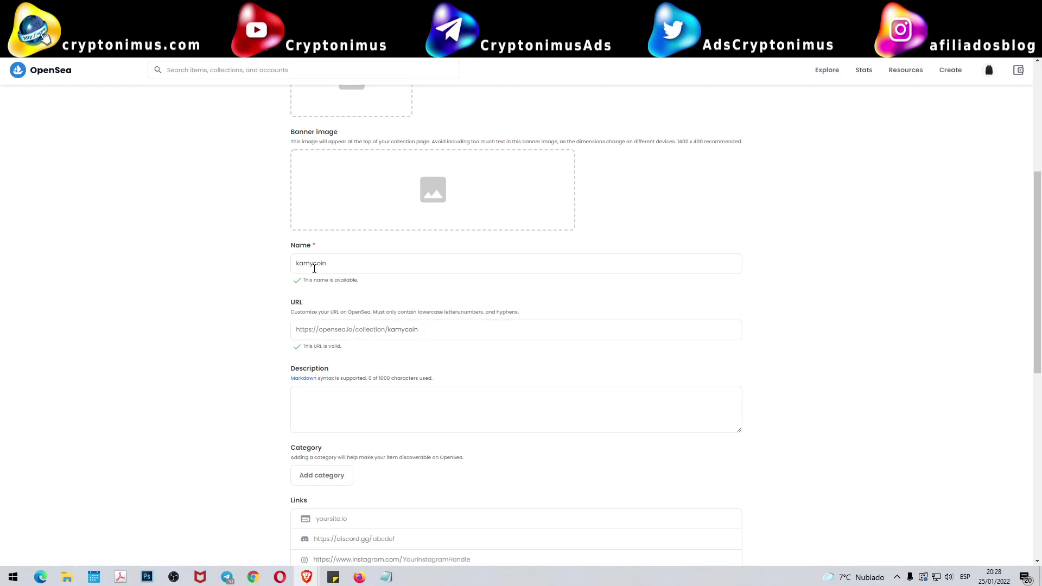
drag(331, 267, 266, 269)
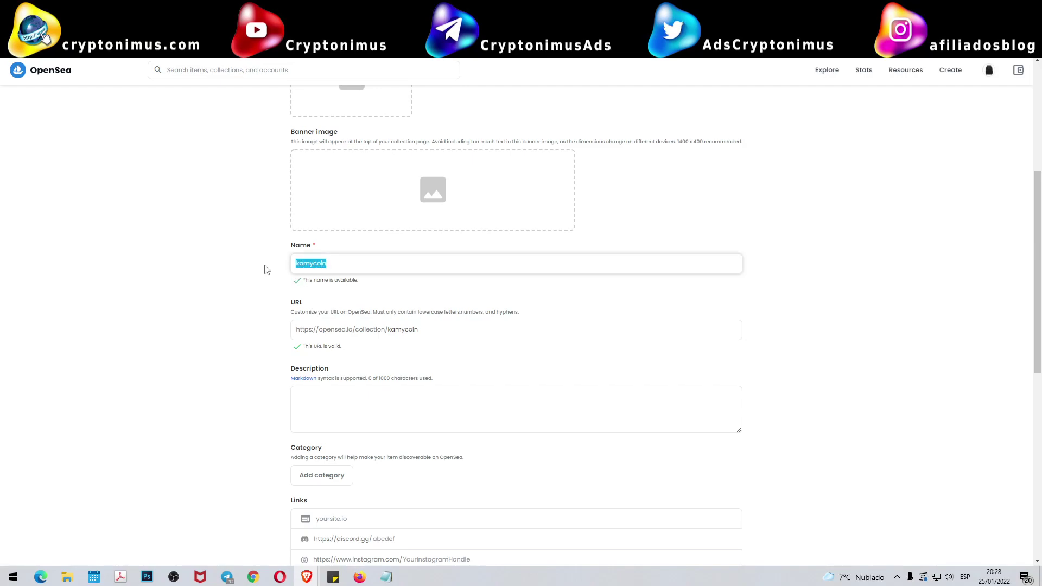
- Review the new collection's description, category, links and royalties fields, and set its blockchain to Polygon
scroll(463, 282, down, 2)
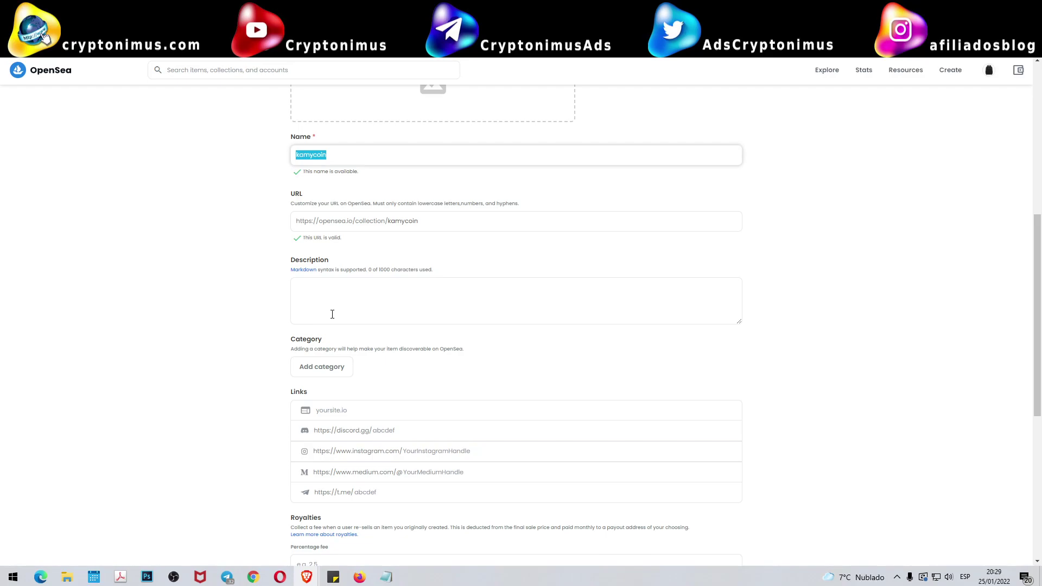
scroll(325, 326, down, 1)
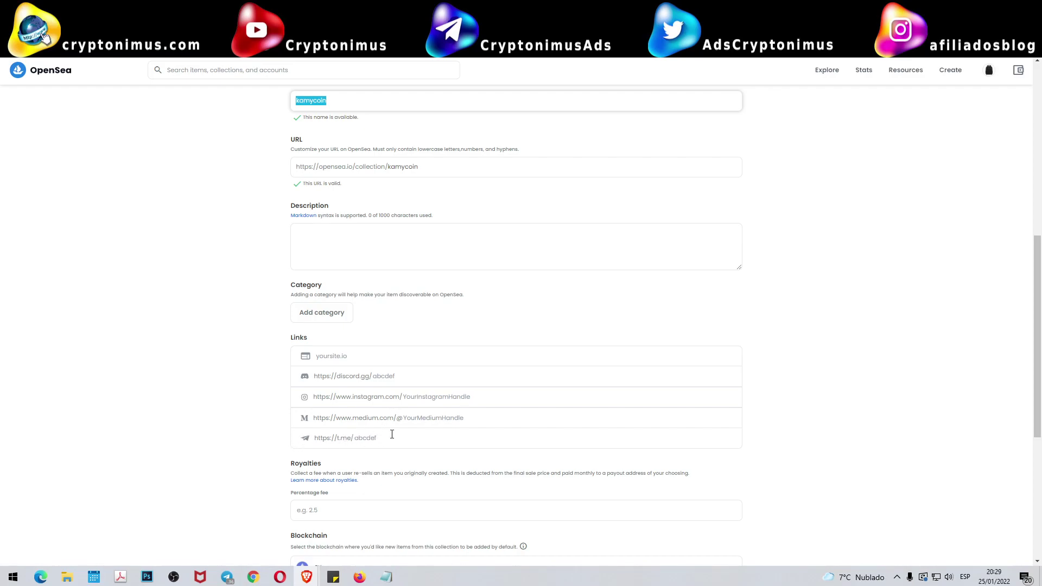
scroll(551, 398, down, 3)
scroll(325, 400, down, 1)
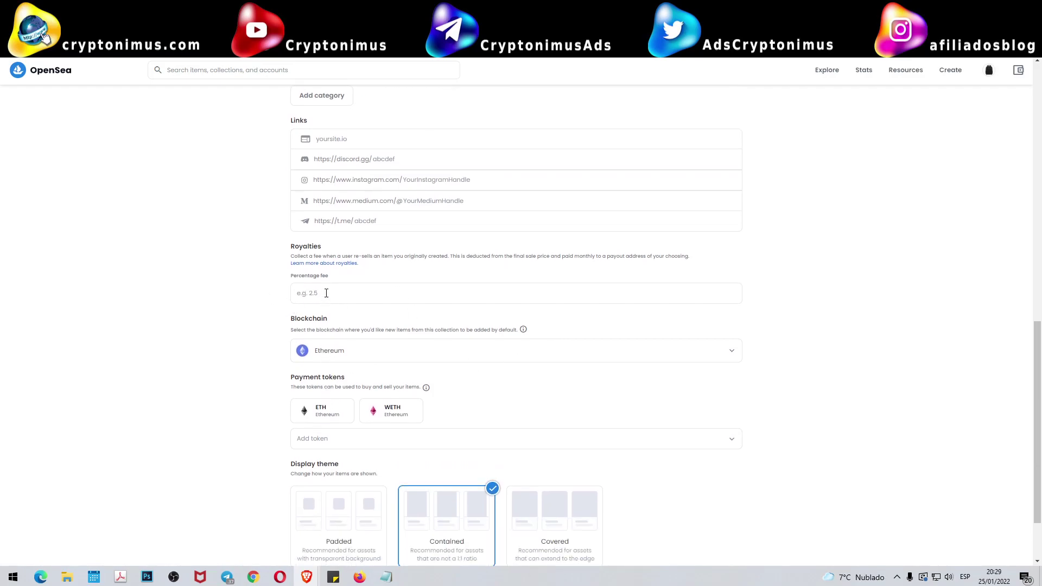
scroll(326, 293, down, 2)
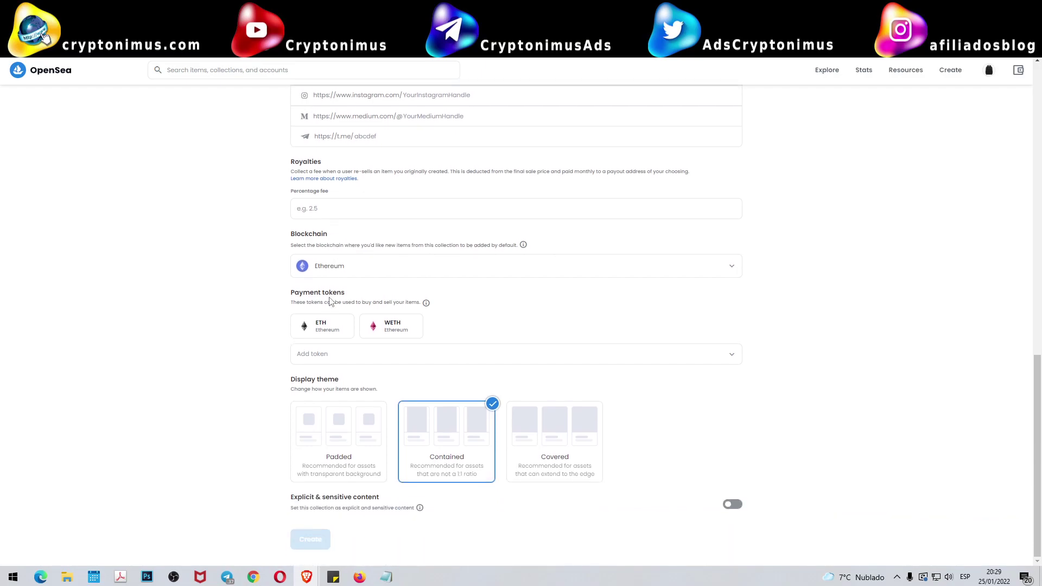
click(354, 266)
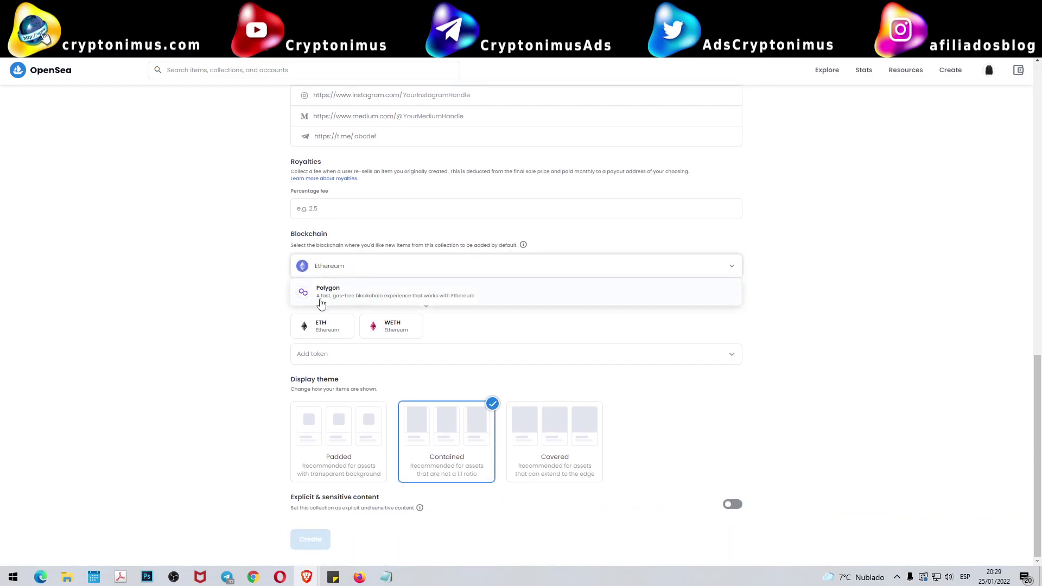
click(197, 339)
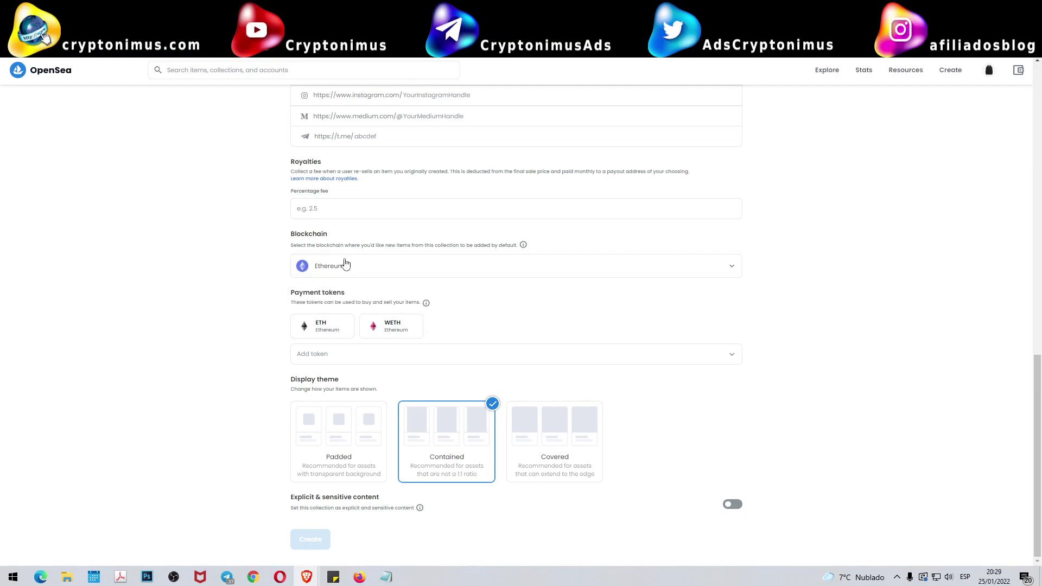
click(332, 280)
click(328, 288)
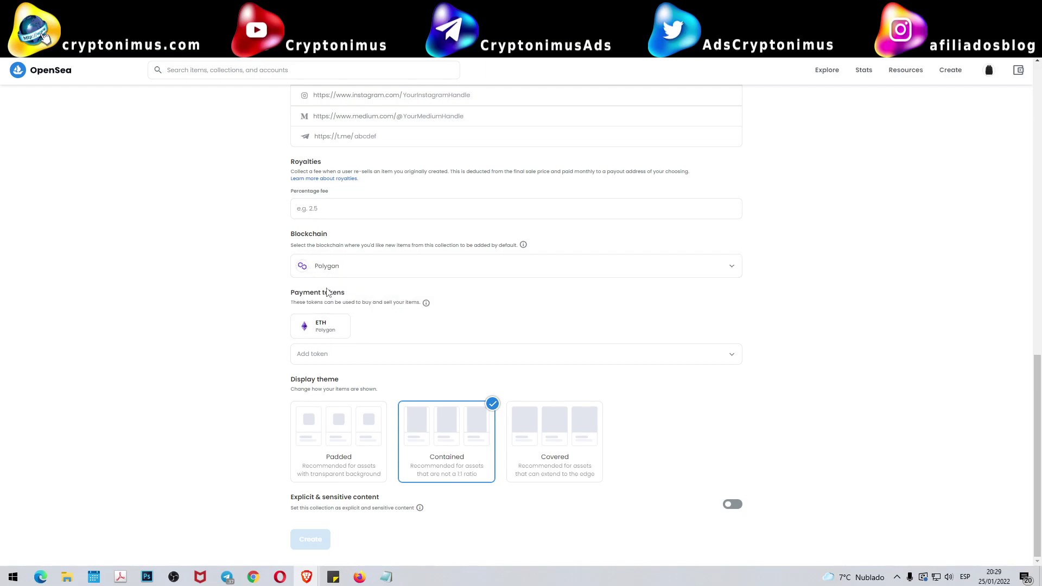
- Check which payment tokens can be added to the new collection, and leave the form for My Collections without creating it
click(345, 353)
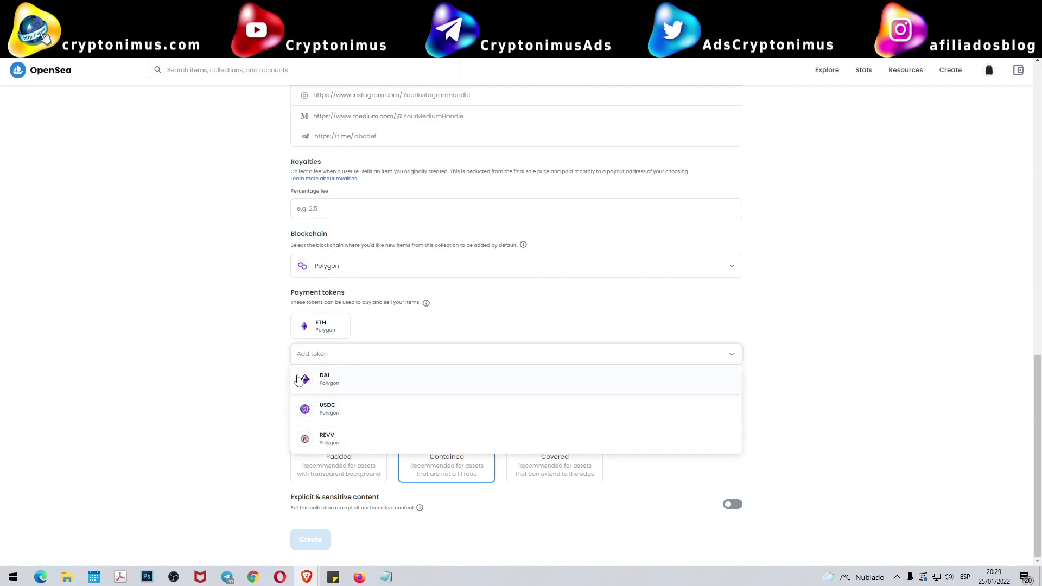
click(223, 406)
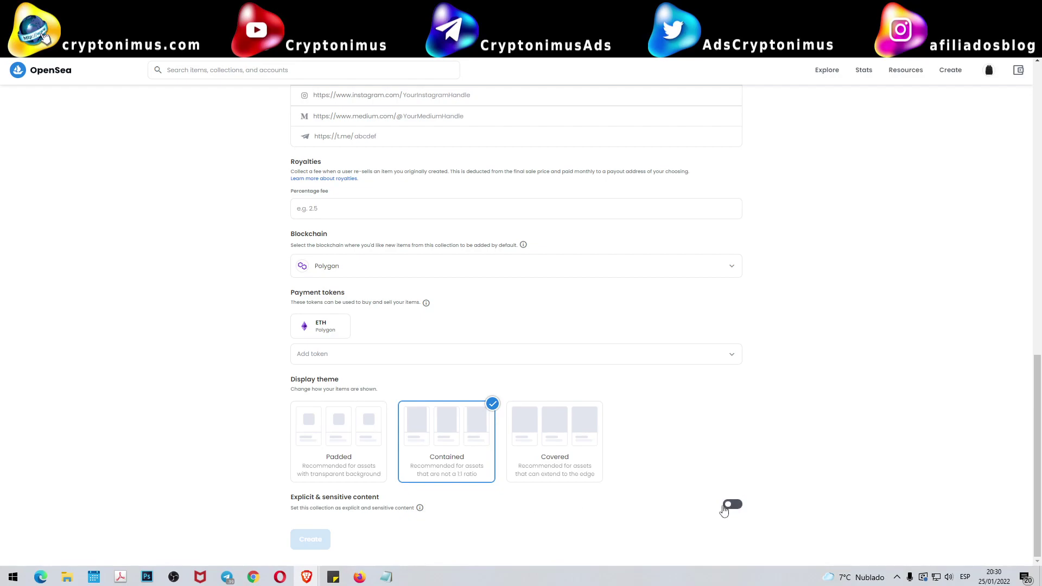
scroll(861, 326, up, 7)
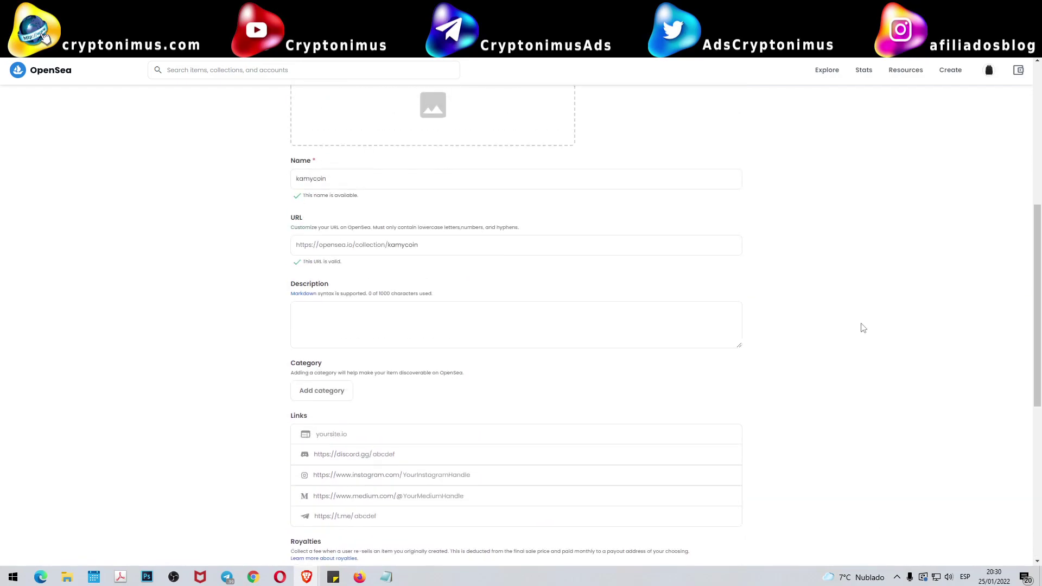
scroll(863, 326, up, 6)
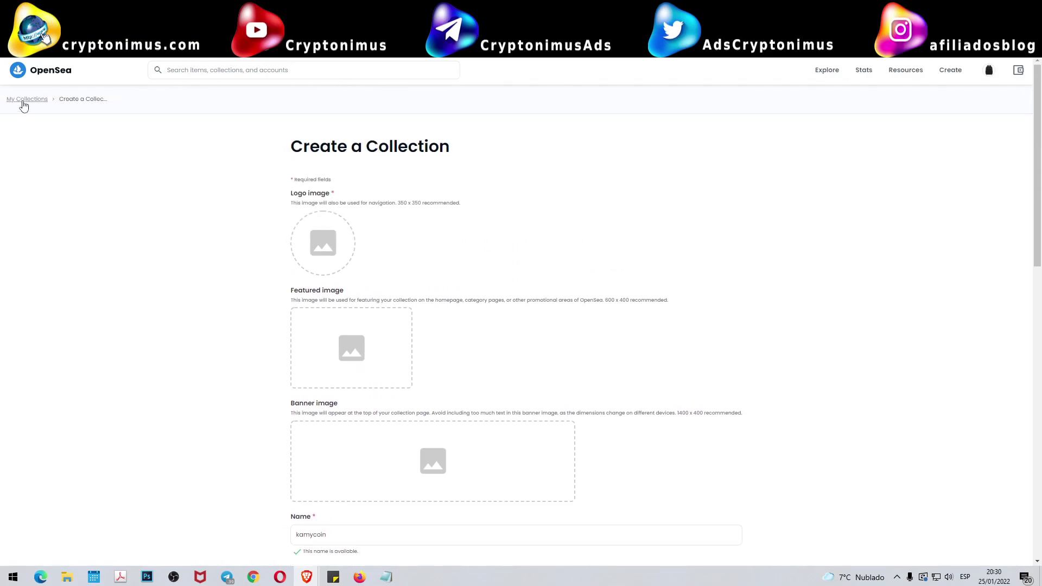
click(24, 101)
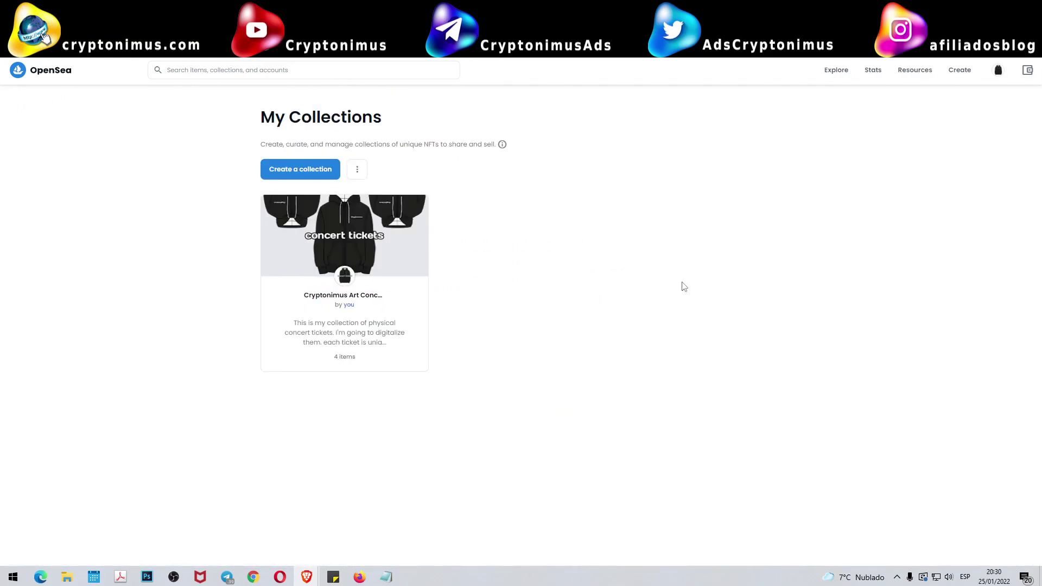